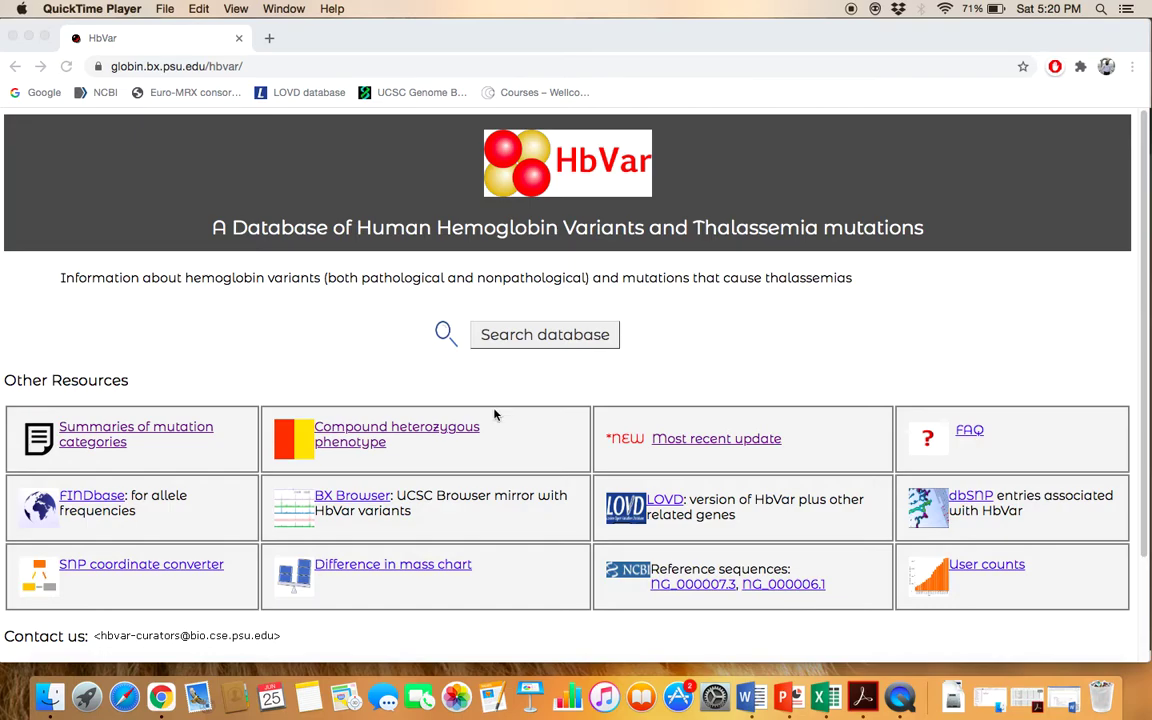
Look over the HbVar home page resources and open the summaries of mutation categories
{"action": "scroll", "coordinate": [571, 455], "scroll_direction": "down", "scroll_amount": 2}
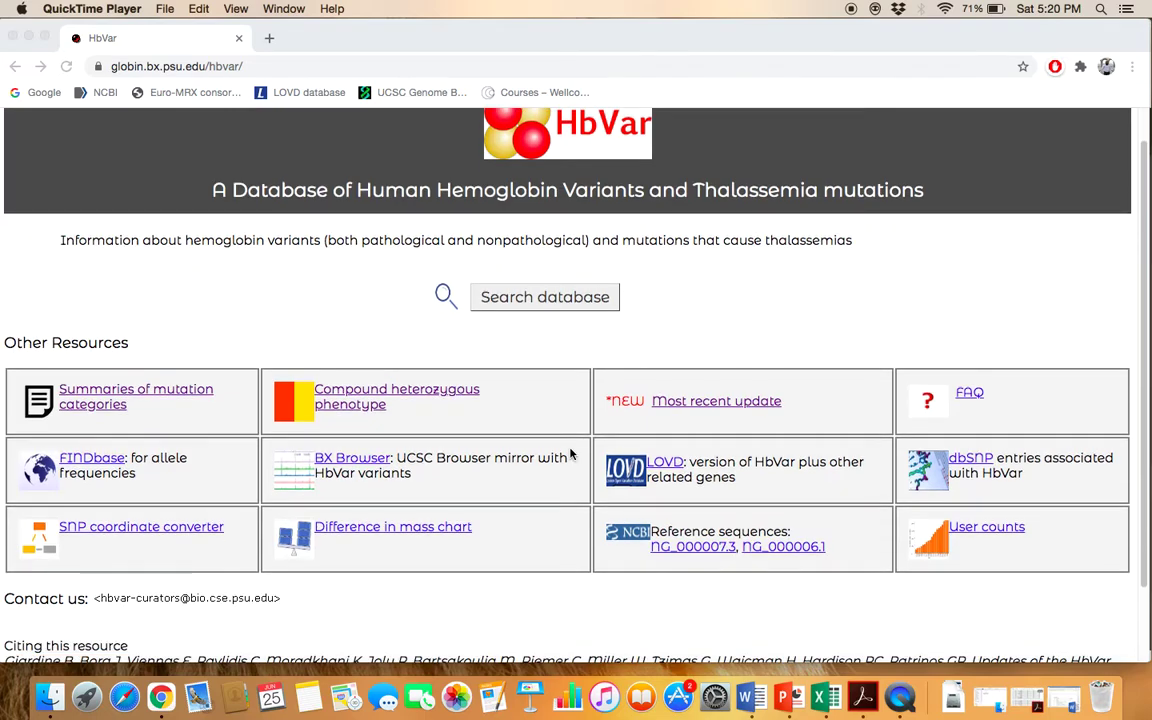
{"action": "scroll", "coordinate": [571, 455], "scroll_direction": "down", "scroll_amount": 3}
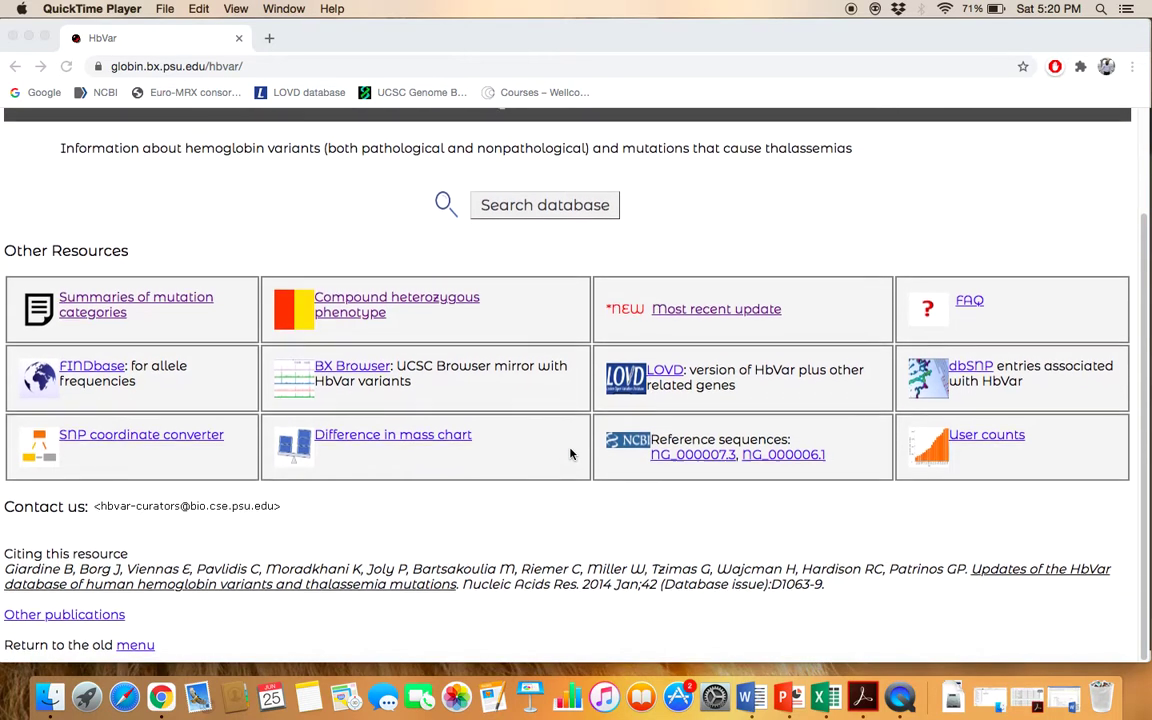
{"action": "scroll", "coordinate": [557, 460], "scroll_direction": "up", "scroll_amount": 3}
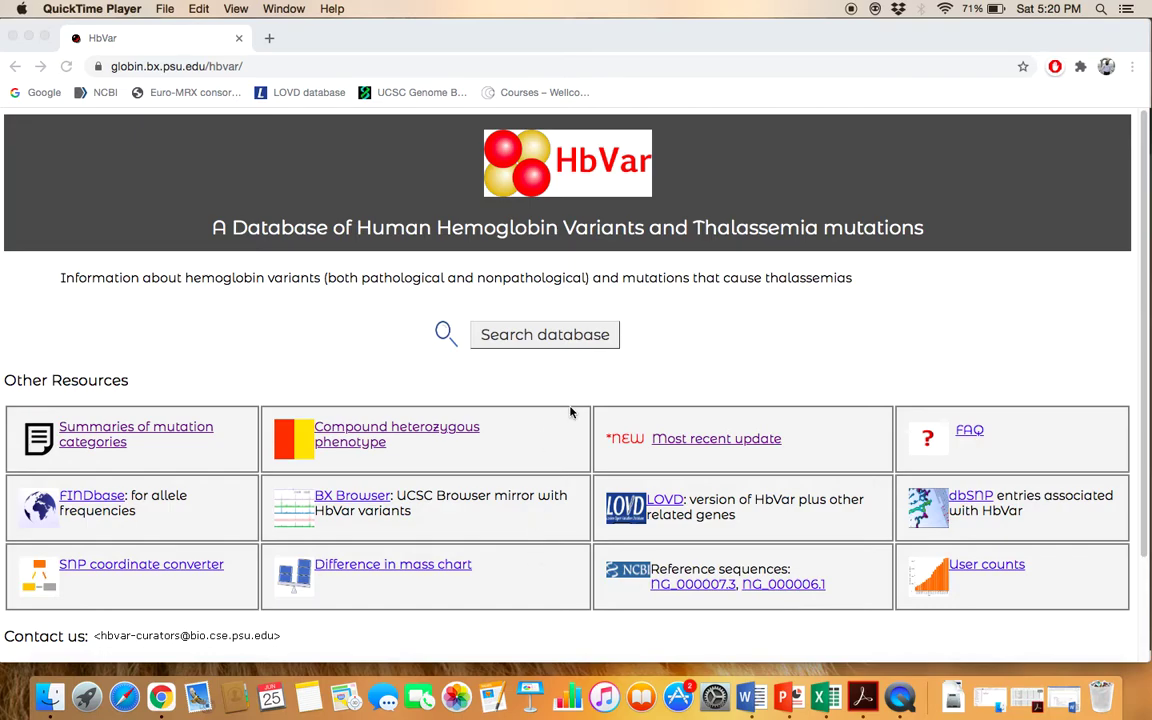
{"action": "scroll", "coordinate": [571, 413], "scroll_direction": "down", "scroll_amount": 1}
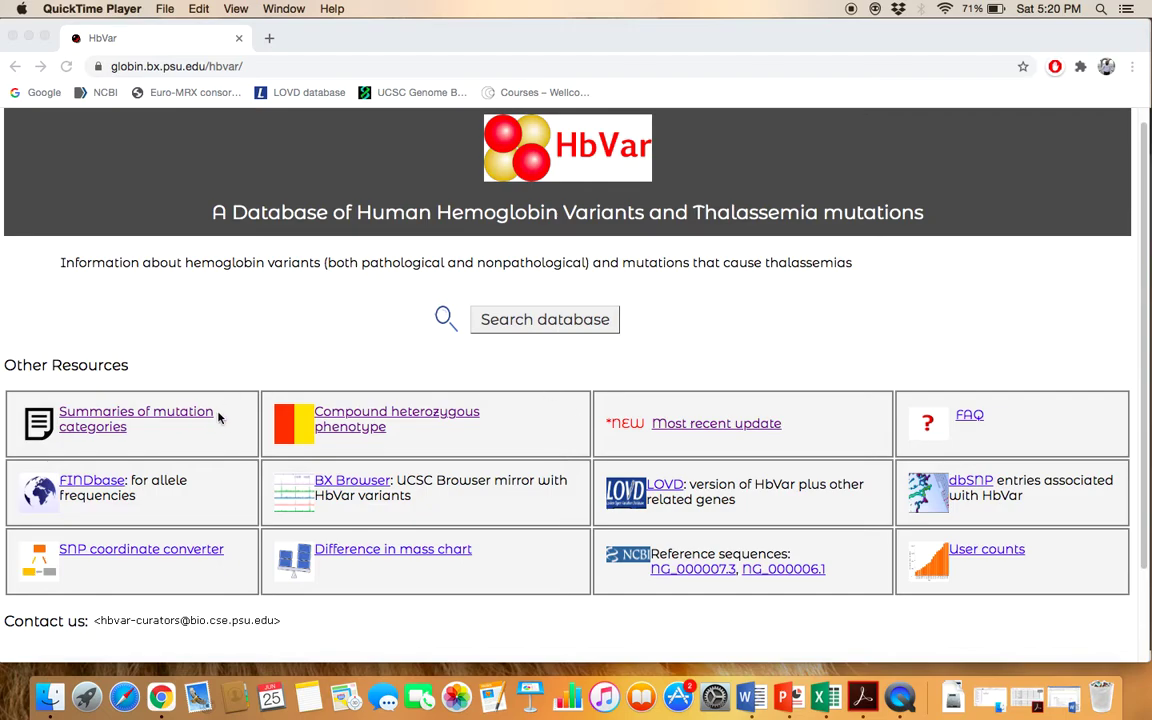
{"action": "left_click", "coordinate": [234, 372]}
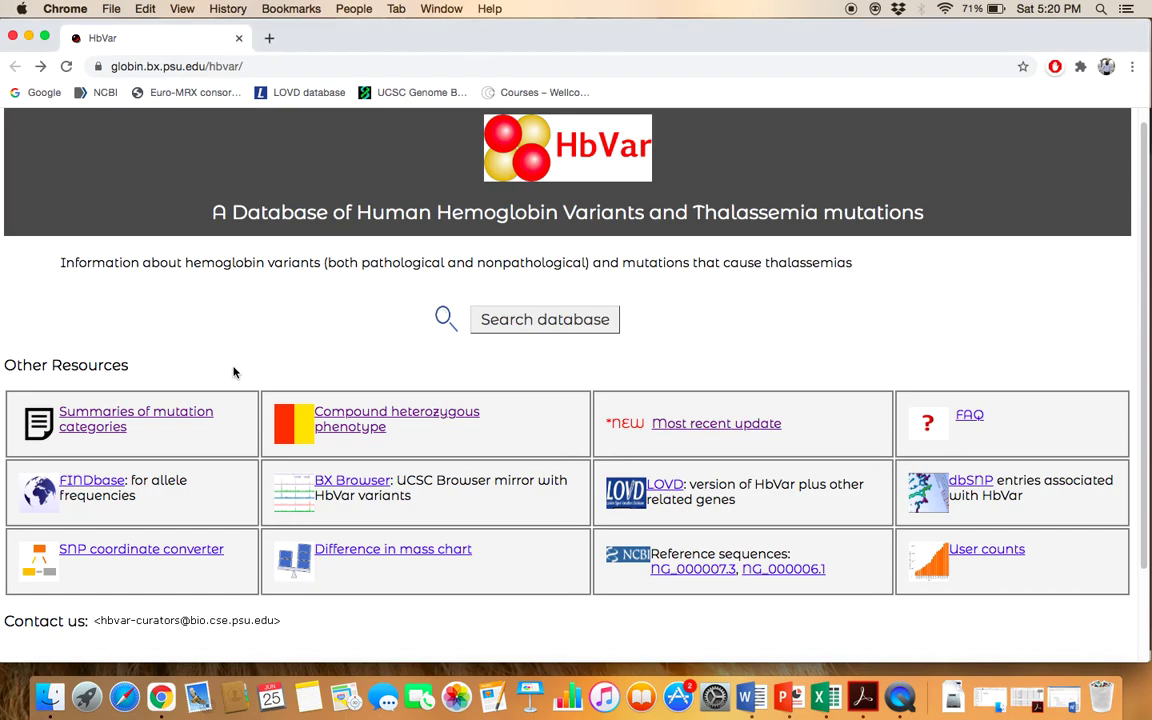
{"action": "left_click", "coordinate": [203, 420]}
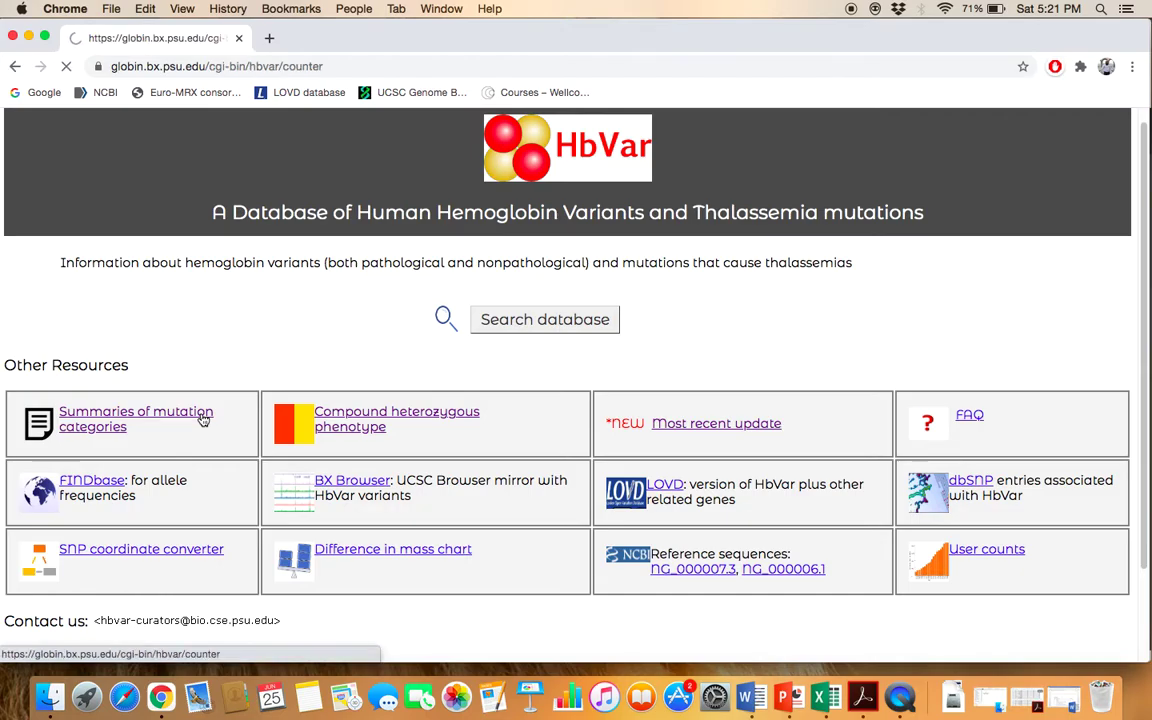
Review the listed mutation categories and open the summary table for the total entries in the database
{"action": "scroll", "coordinate": [780, 480], "scroll_direction": "down", "scroll_amount": 3}
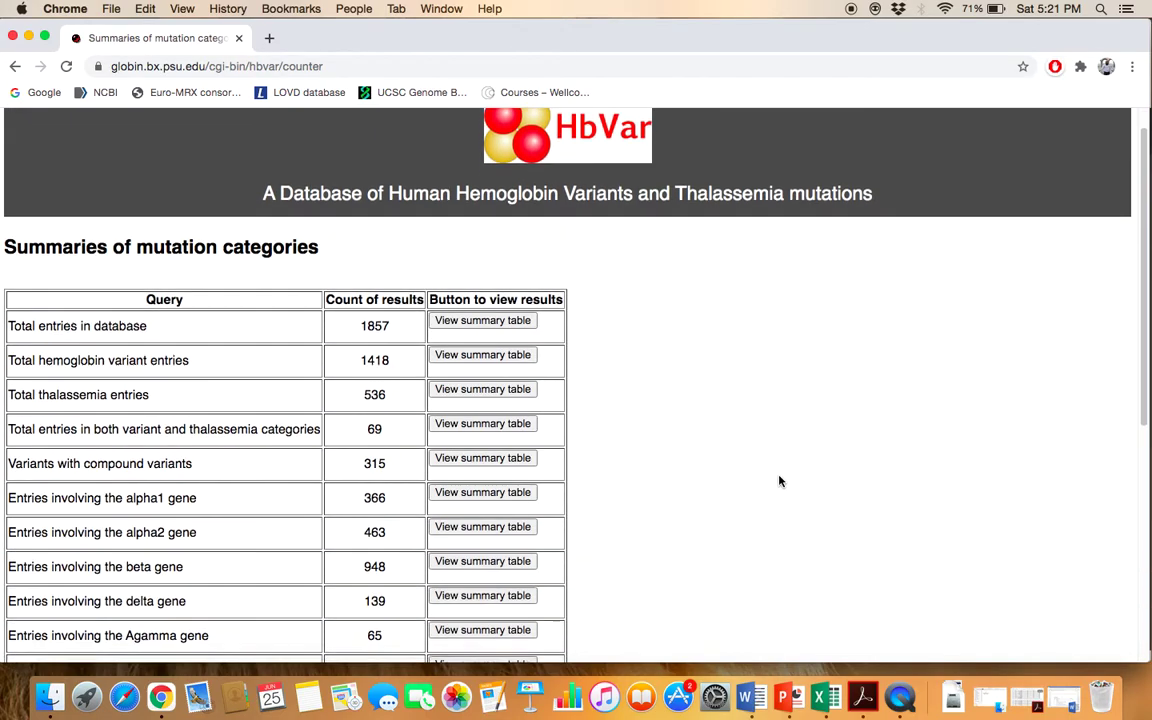
{"action": "scroll", "coordinate": [780, 481], "scroll_direction": "down", "scroll_amount": 8}
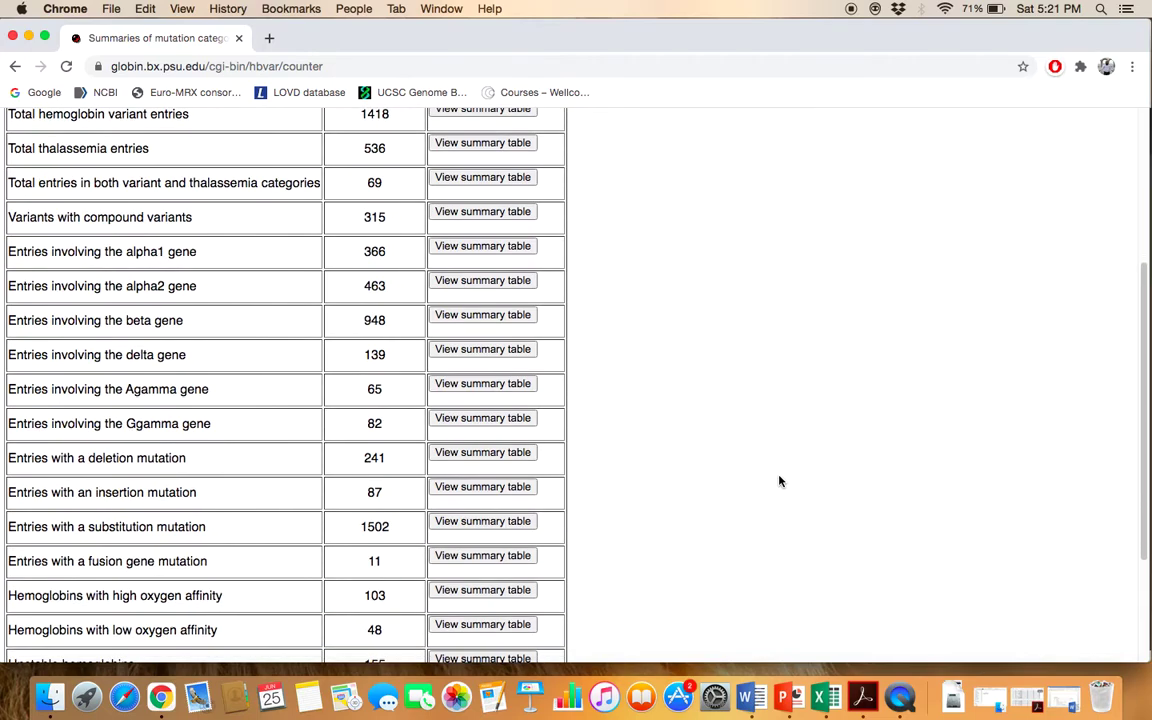
{"action": "scroll", "coordinate": [780, 481], "scroll_direction": "up", "scroll_amount": 3}
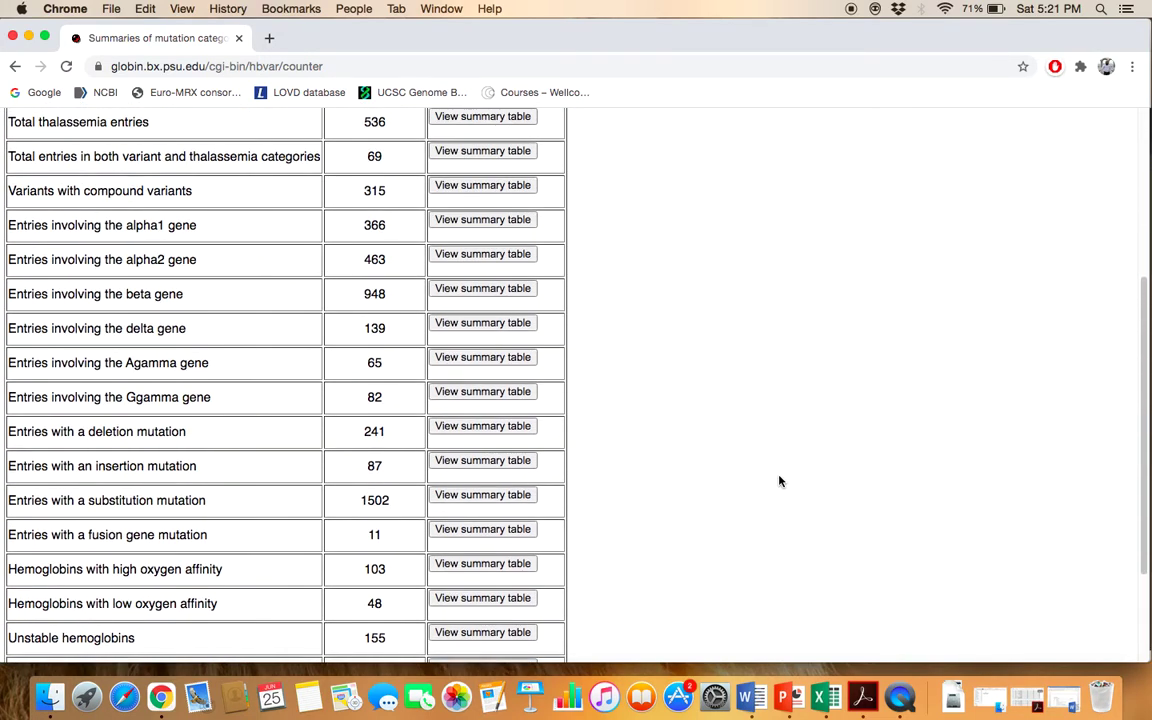
{"action": "scroll", "coordinate": [96, 336], "scroll_direction": "up", "scroll_amount": 5}
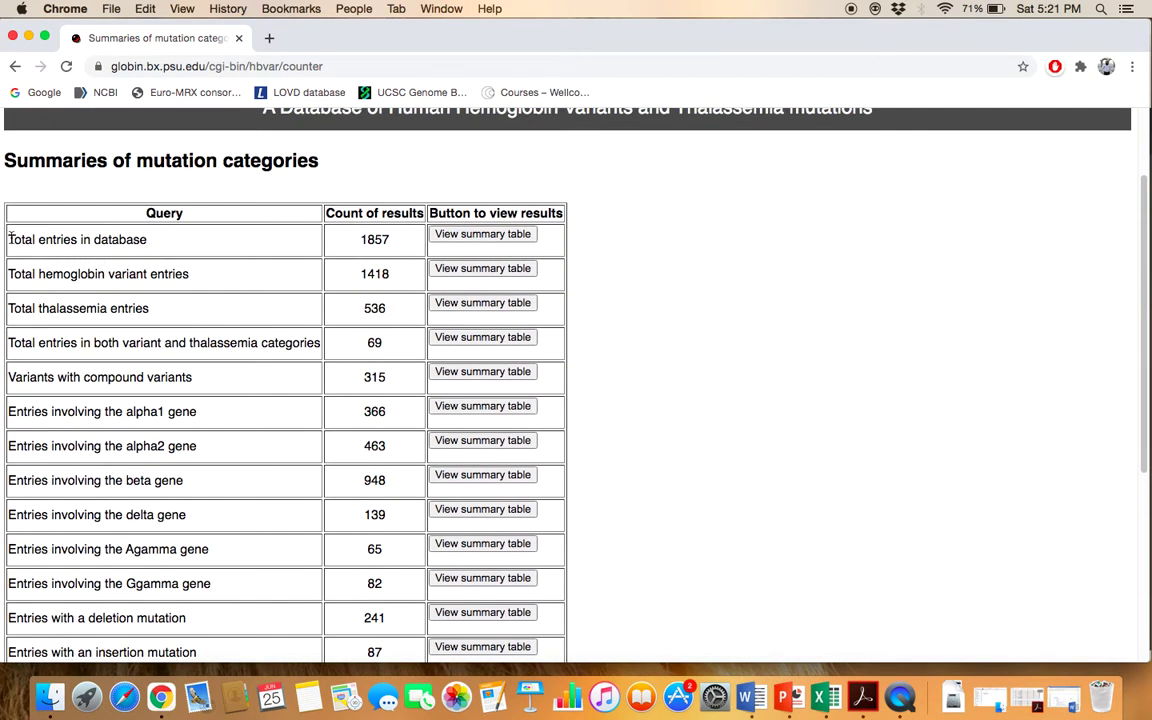
{"action": "left_click_drag", "start_coordinate": [9, 236], "coordinate": [155, 250]}
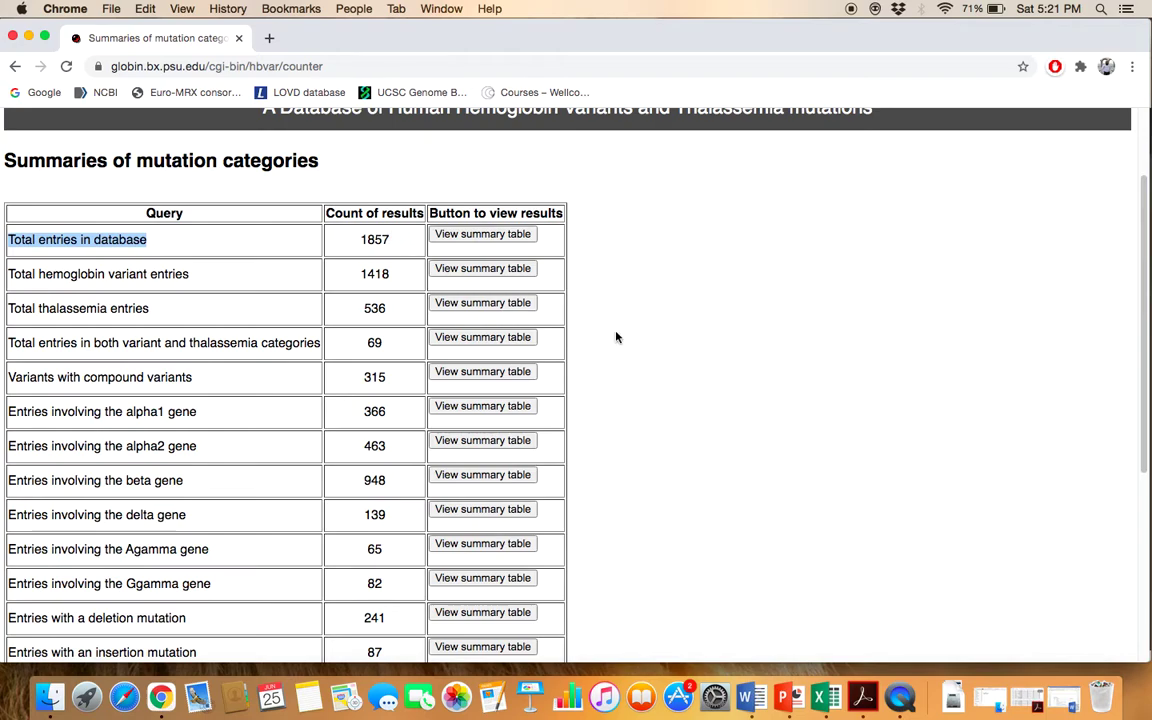
{"action": "scroll", "coordinate": [650, 327], "scroll_direction": "up", "scroll_amount": 3}
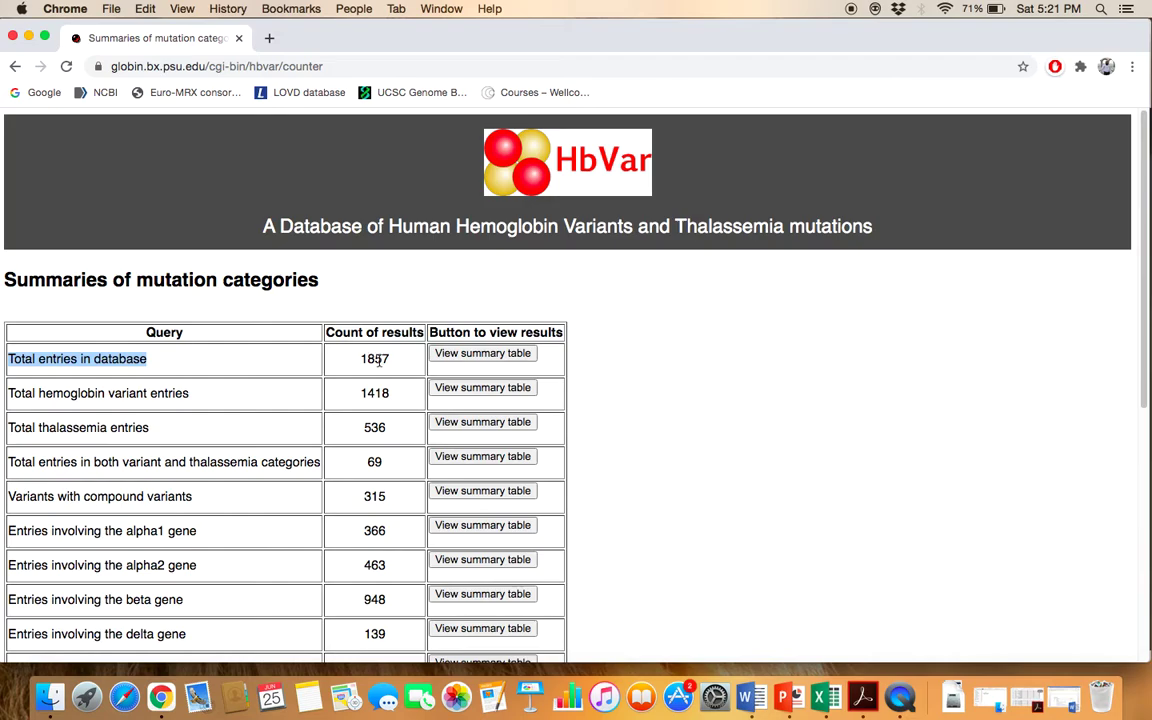
{"action": "left_click", "coordinate": [519, 356]}
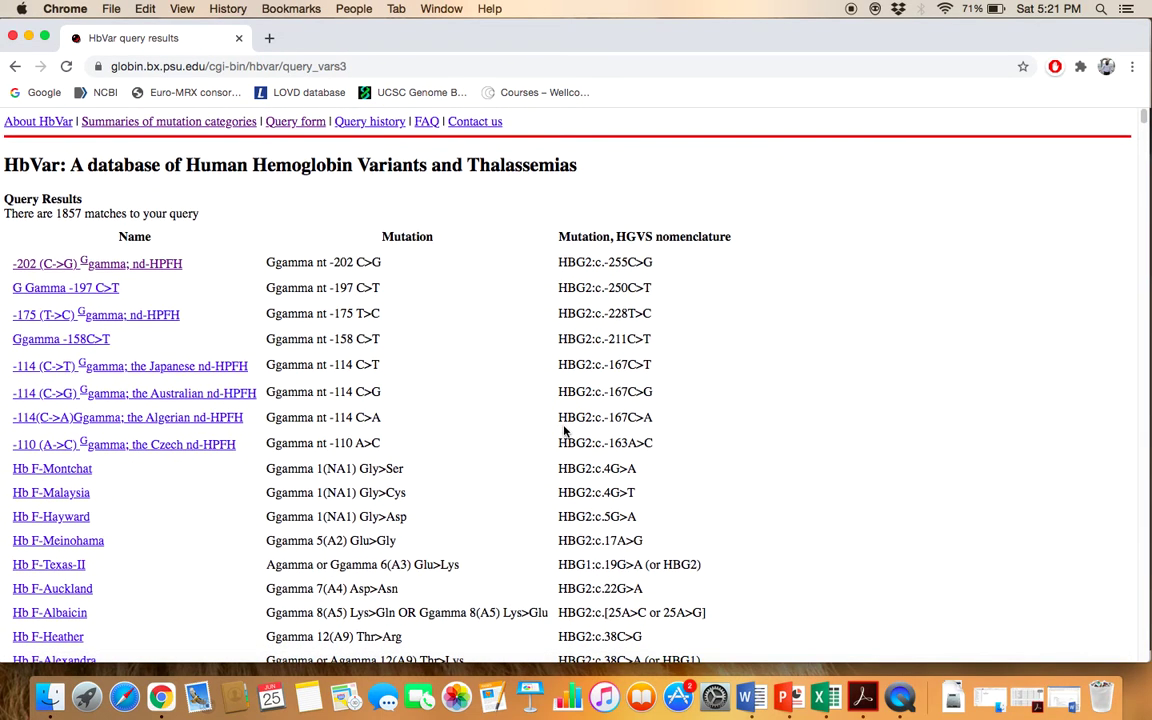
Return to the HbVar home page and open the database search form
{"action": "left_click", "coordinate": [14, 66]}
{"action": "scroll", "coordinate": [707, 450], "scroll_direction": "down", "scroll_amount": 3}
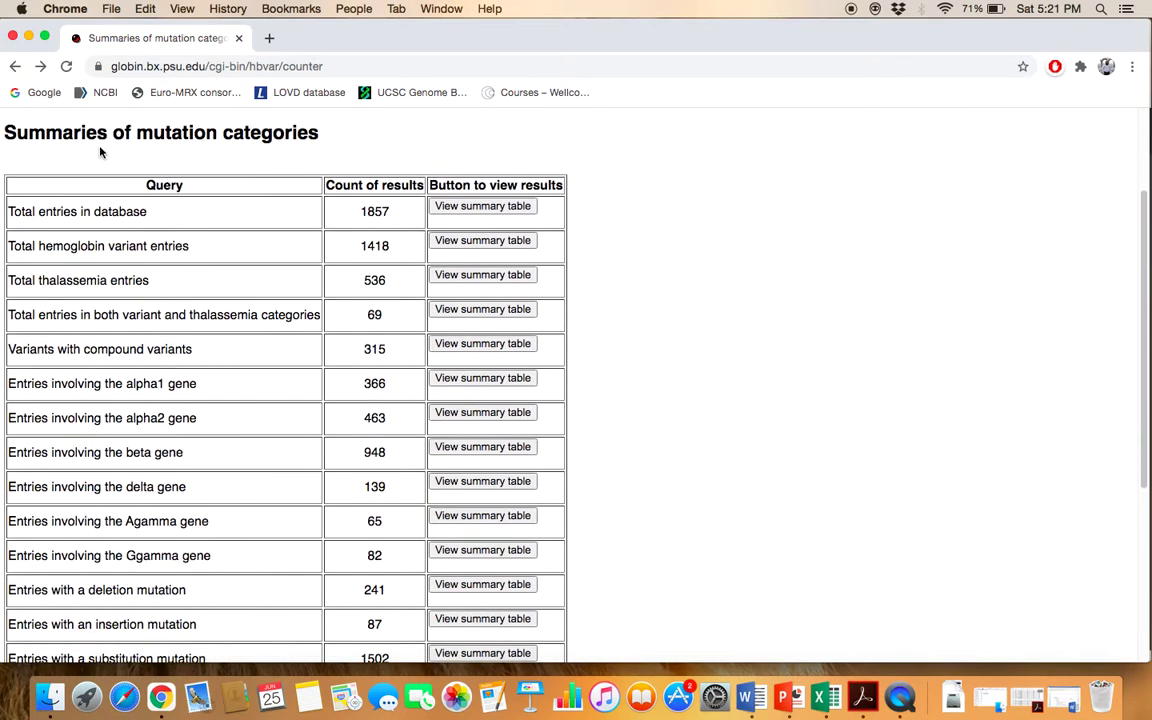
{"action": "left_click", "coordinate": [14, 66]}
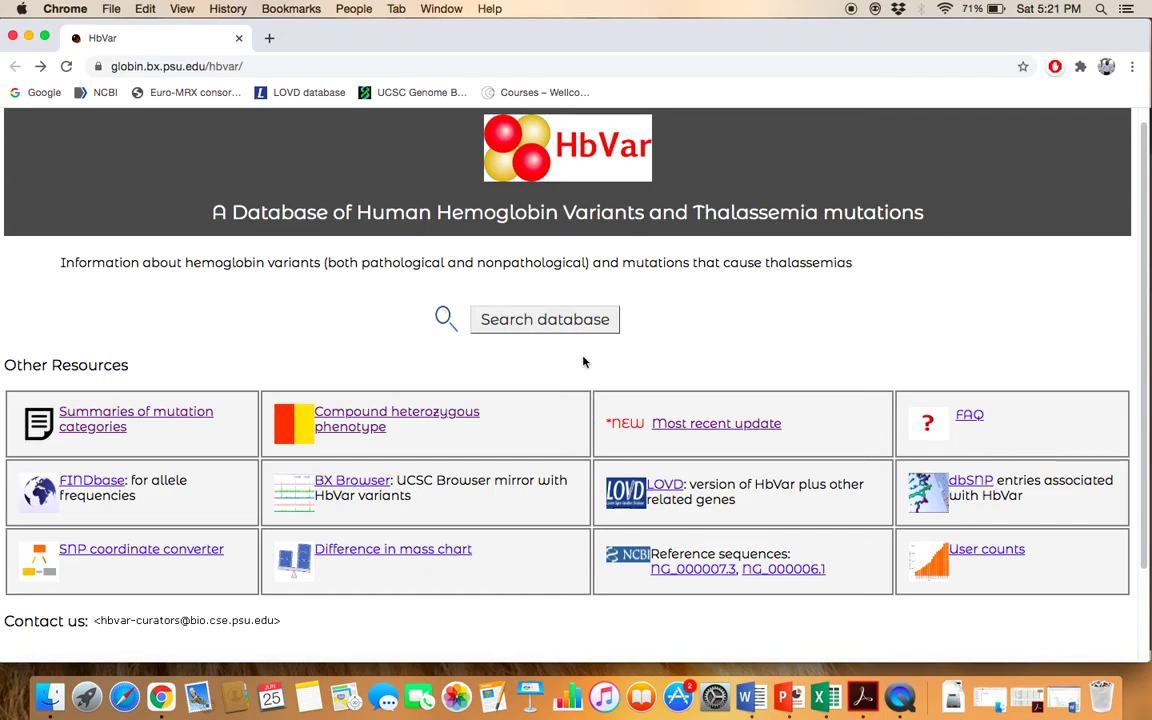
{"action": "left_click", "coordinate": [565, 320]}
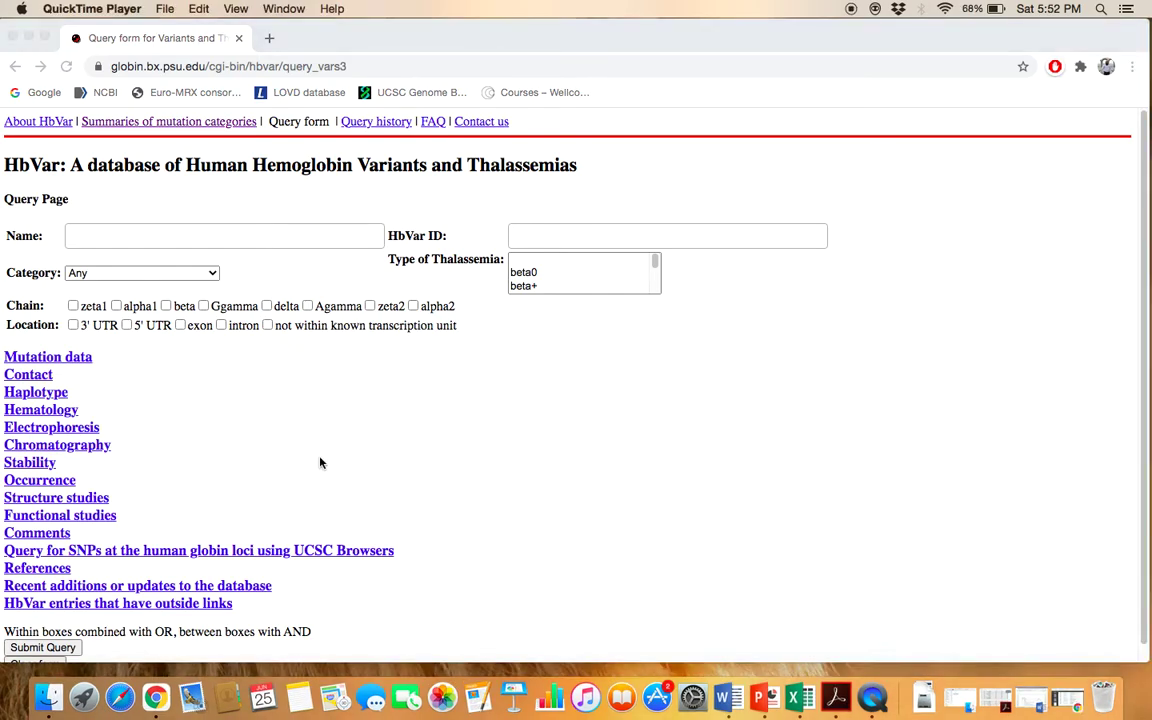
Examine the query form's fields and the options available under Type of Thalassemia
{"action": "scroll", "coordinate": [320, 462], "scroll_direction": "down", "scroll_amount": 1}
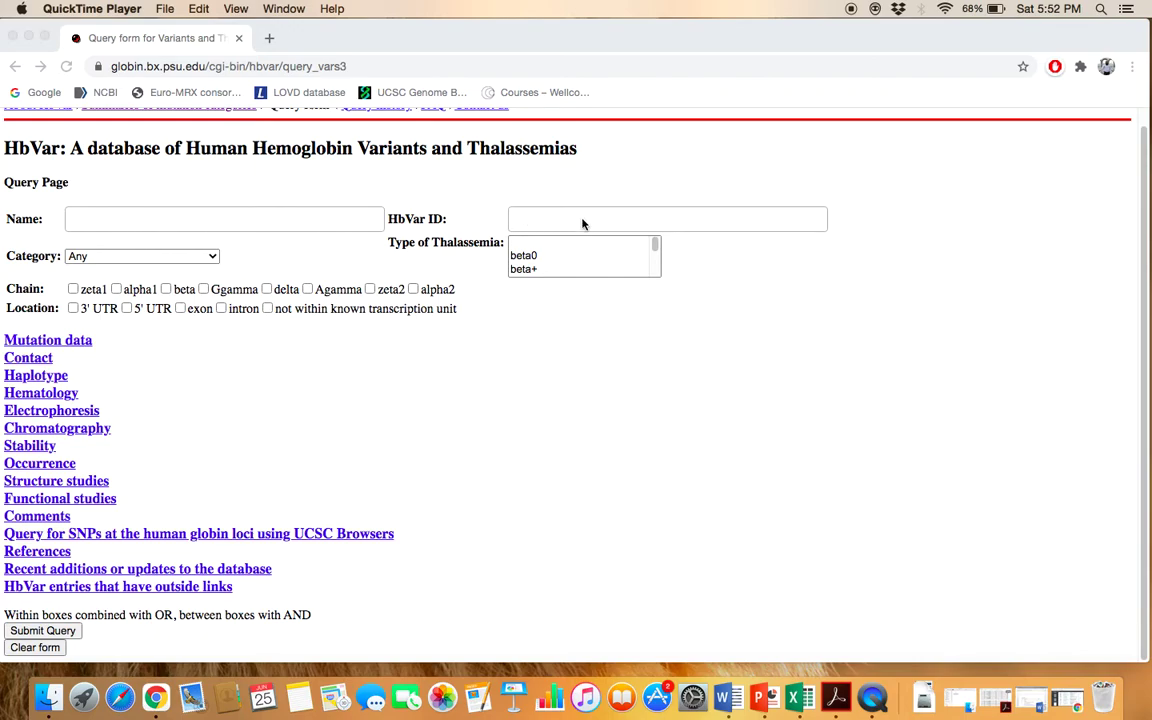
{"action": "scroll", "coordinate": [565, 252], "scroll_direction": "down", "scroll_amount": 1}
{"action": "scroll", "coordinate": [546, 258], "scroll_direction": "down", "scroll_amount": 2}
{"action": "scroll", "coordinate": [546, 258], "scroll_direction": "down", "scroll_amount": 4}
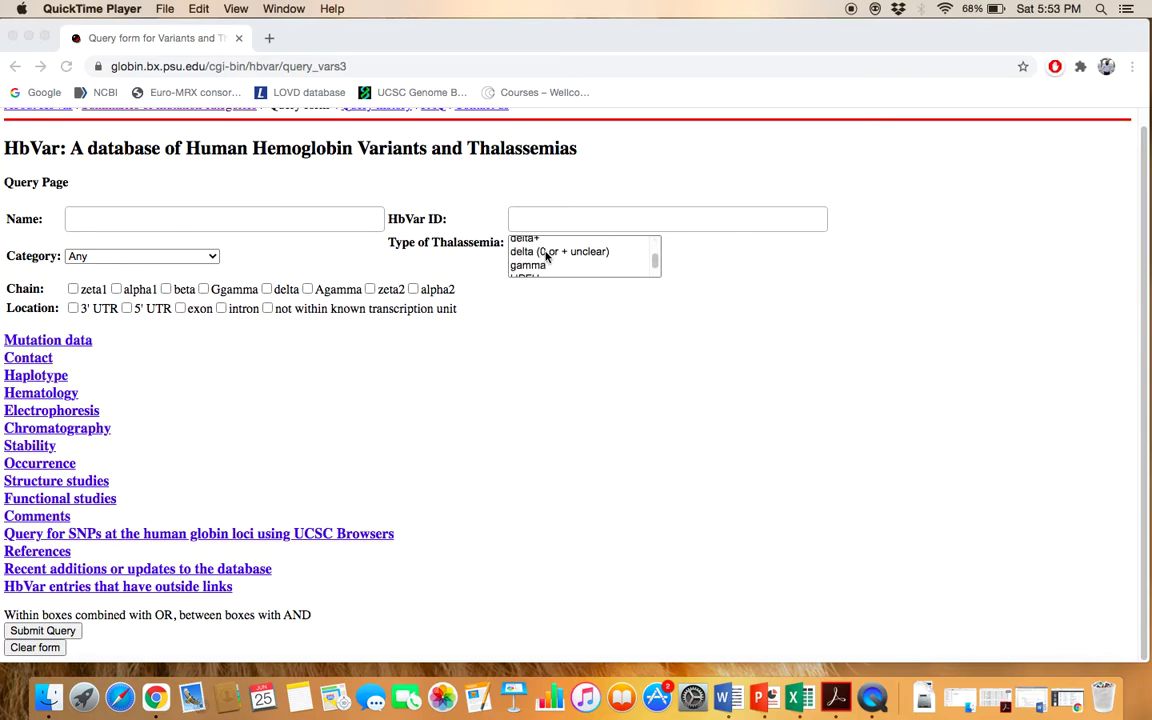
{"action": "scroll", "coordinate": [546, 258], "scroll_direction": "down", "scroll_amount": 1}
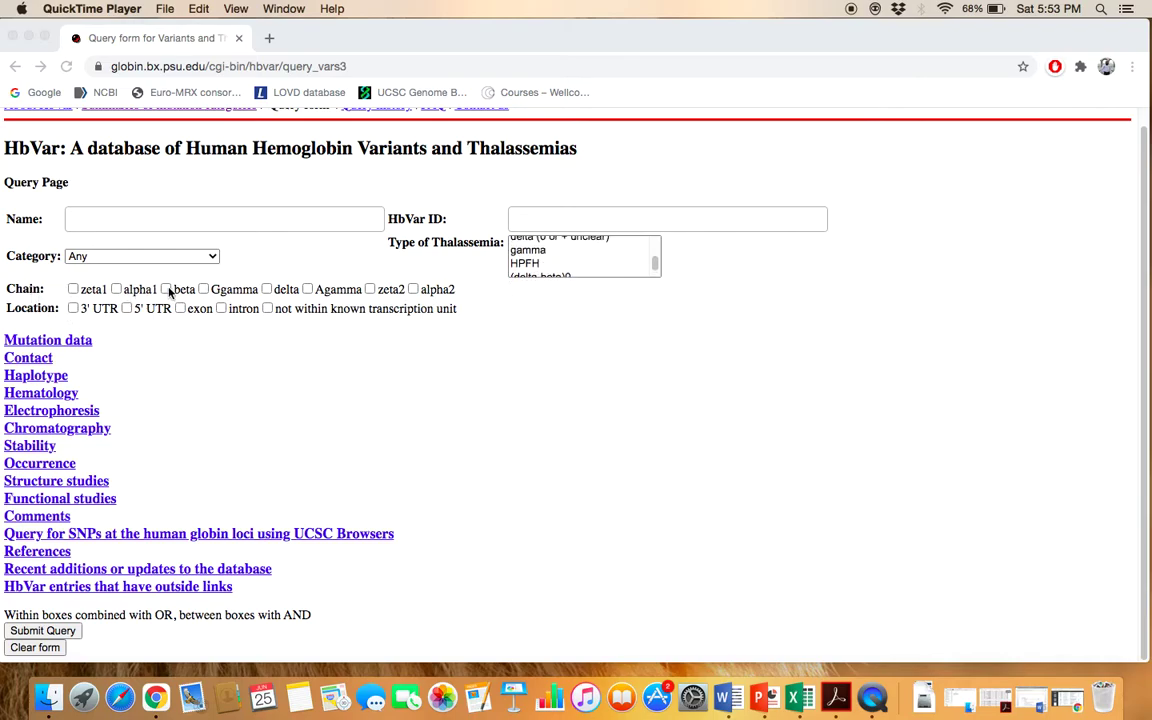
Limit the query to the beta chain and view the available Category options, leaving Any selected
{"action": "left_click", "coordinate": [157, 296]}
{"action": "left_click", "coordinate": [166, 289]}
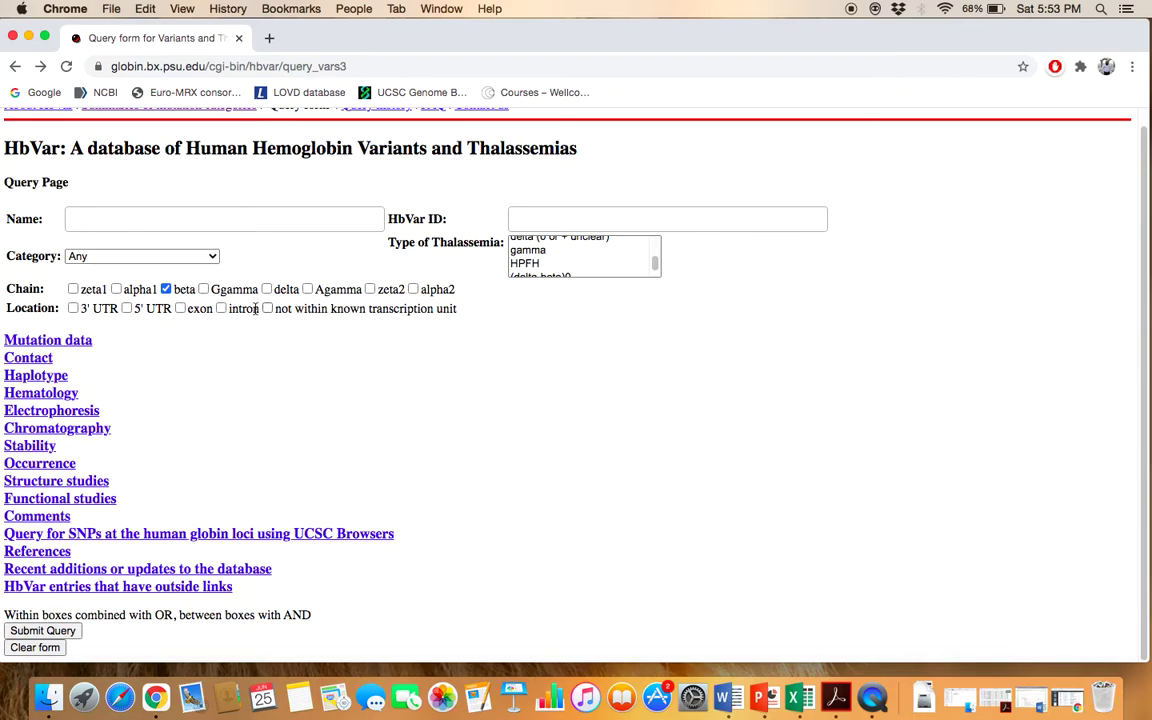
{"action": "left_click", "coordinate": [139, 257]}
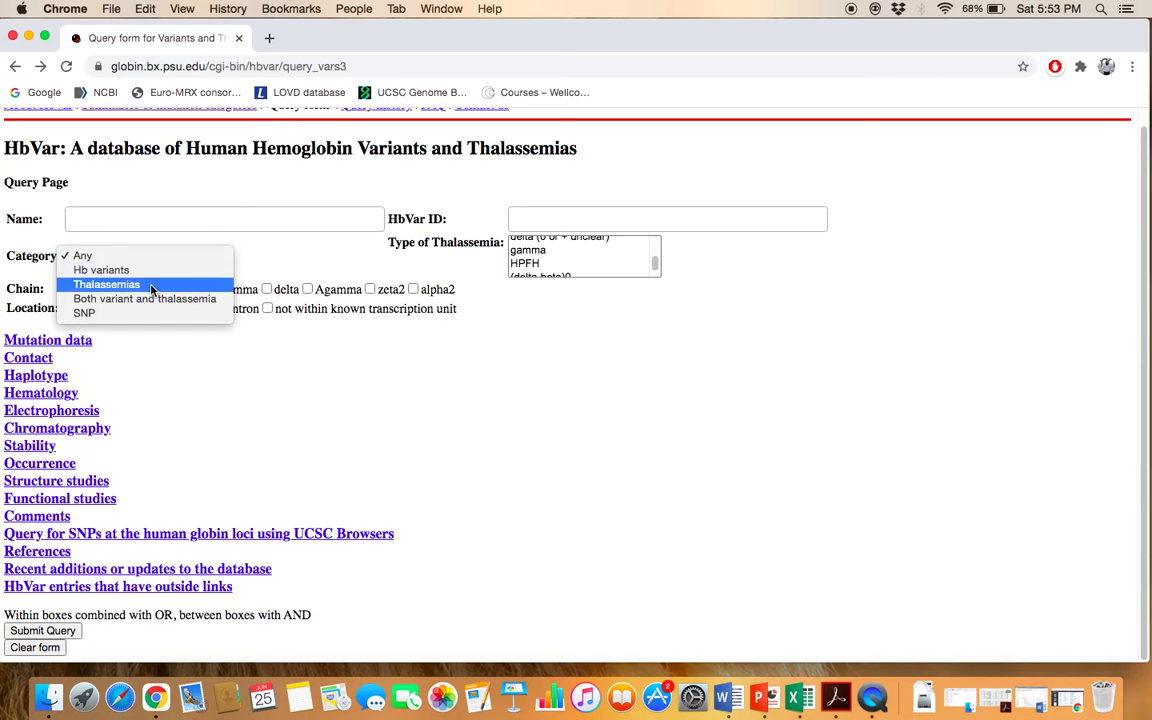
{"action": "left_click", "coordinate": [186, 392]}
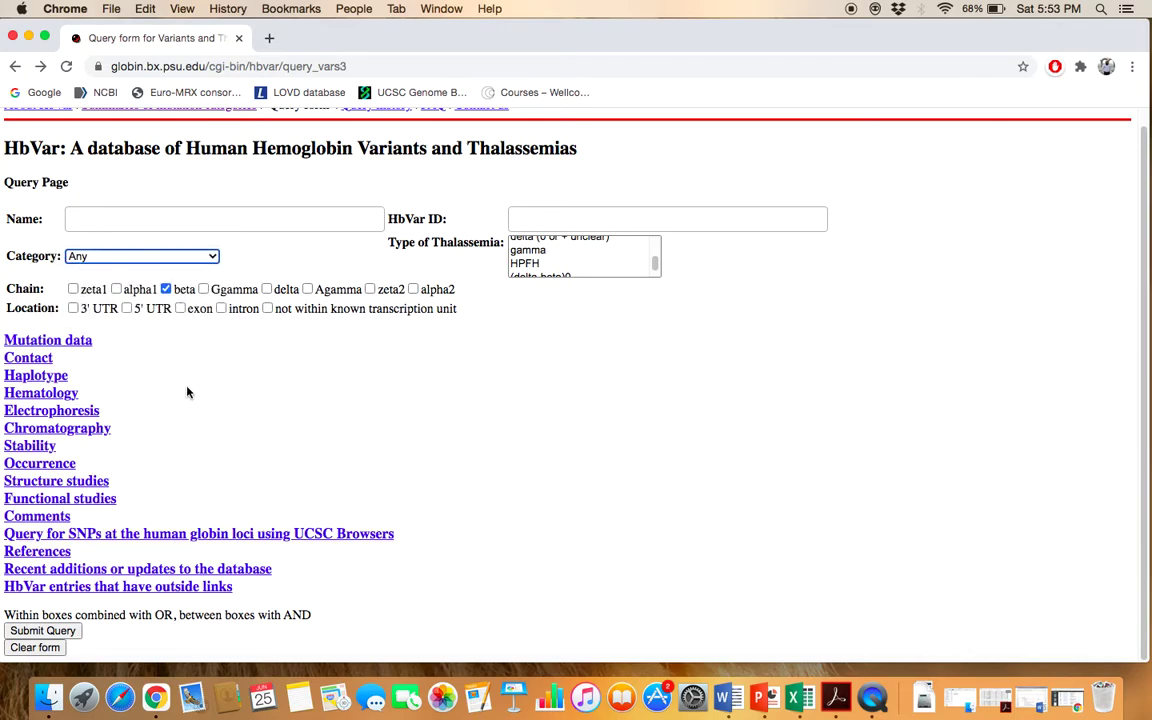
Expand the Hematology section and choose Homozygote in its first zygosity list
{"action": "scroll", "coordinate": [187, 392], "scroll_direction": "down", "scroll_amount": 1}
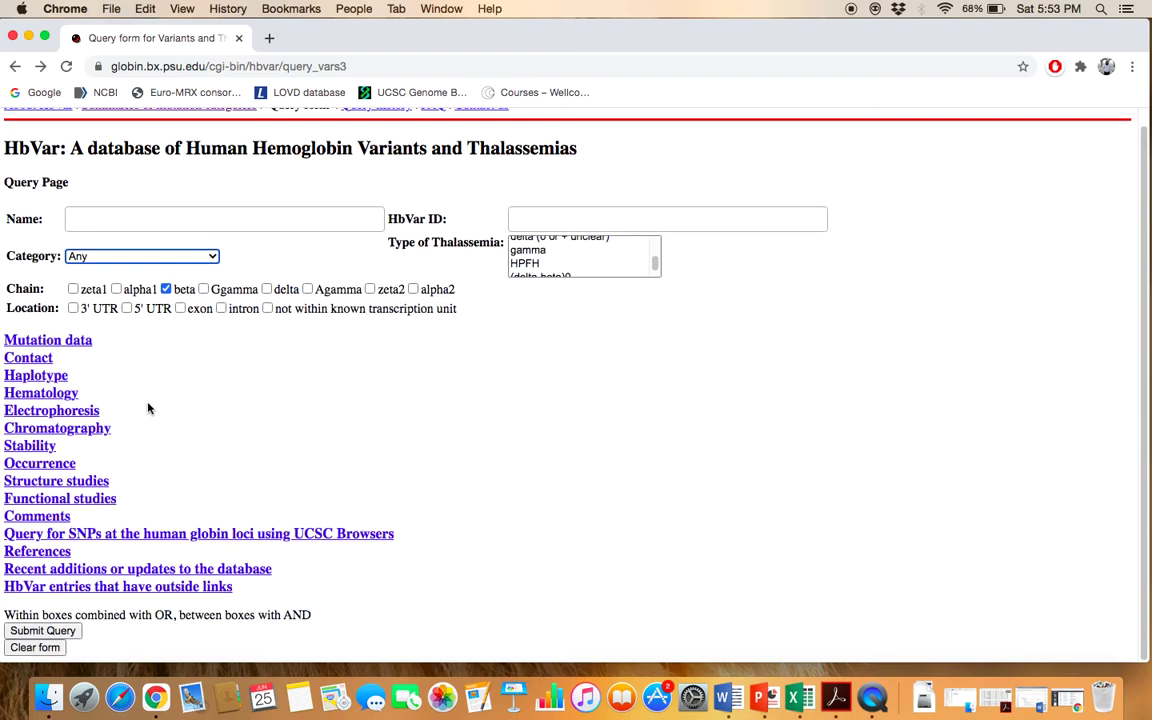
{"action": "left_click", "coordinate": [55, 396]}
{"action": "scroll", "coordinate": [140, 398], "scroll_direction": "down", "scroll_amount": 3}
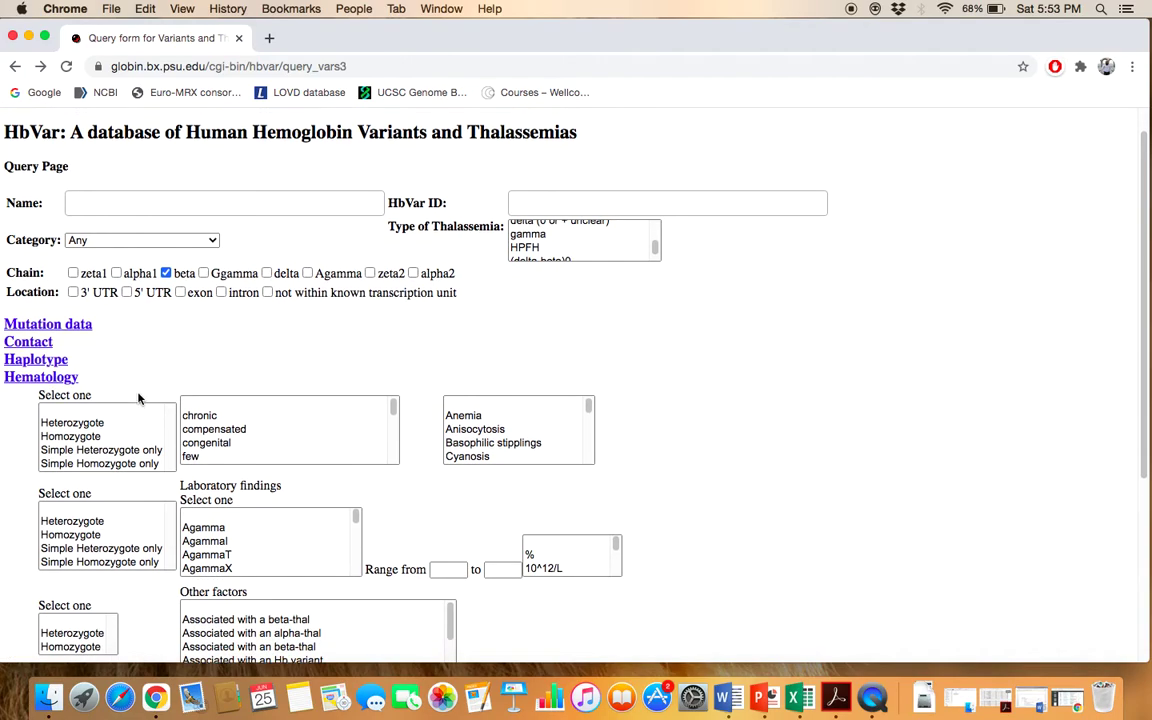
{"action": "scroll", "coordinate": [140, 398], "scroll_direction": "down", "scroll_amount": 2}
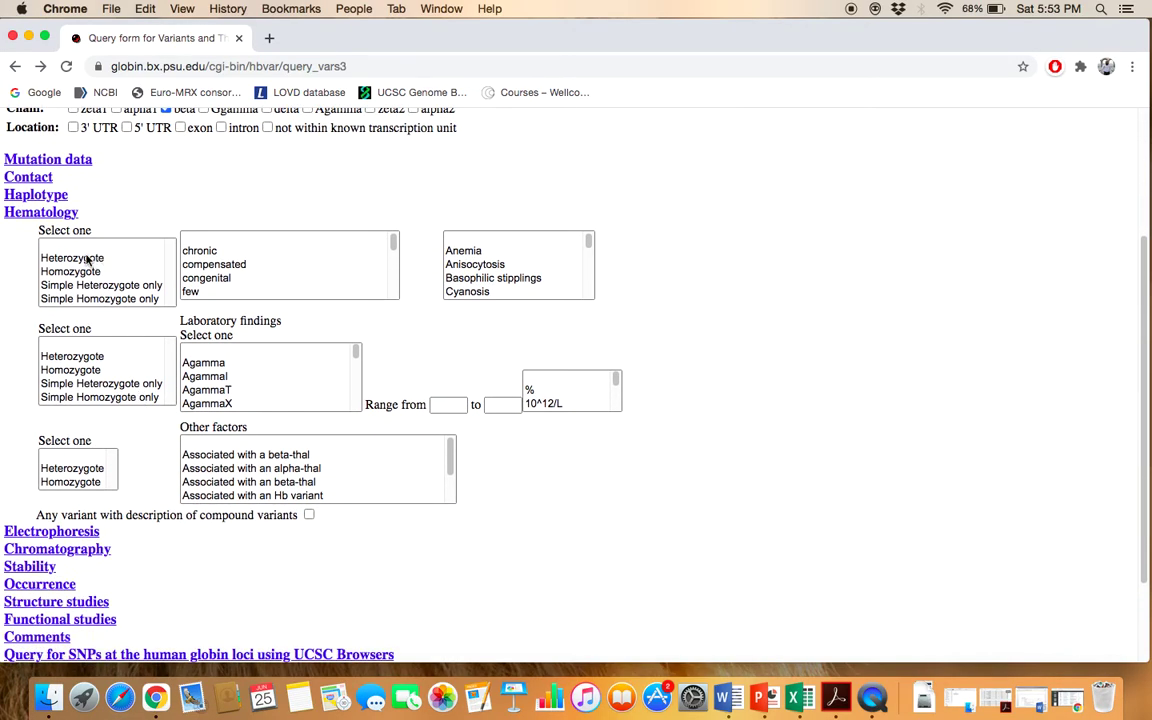
{"action": "left_click", "coordinate": [79, 260]}
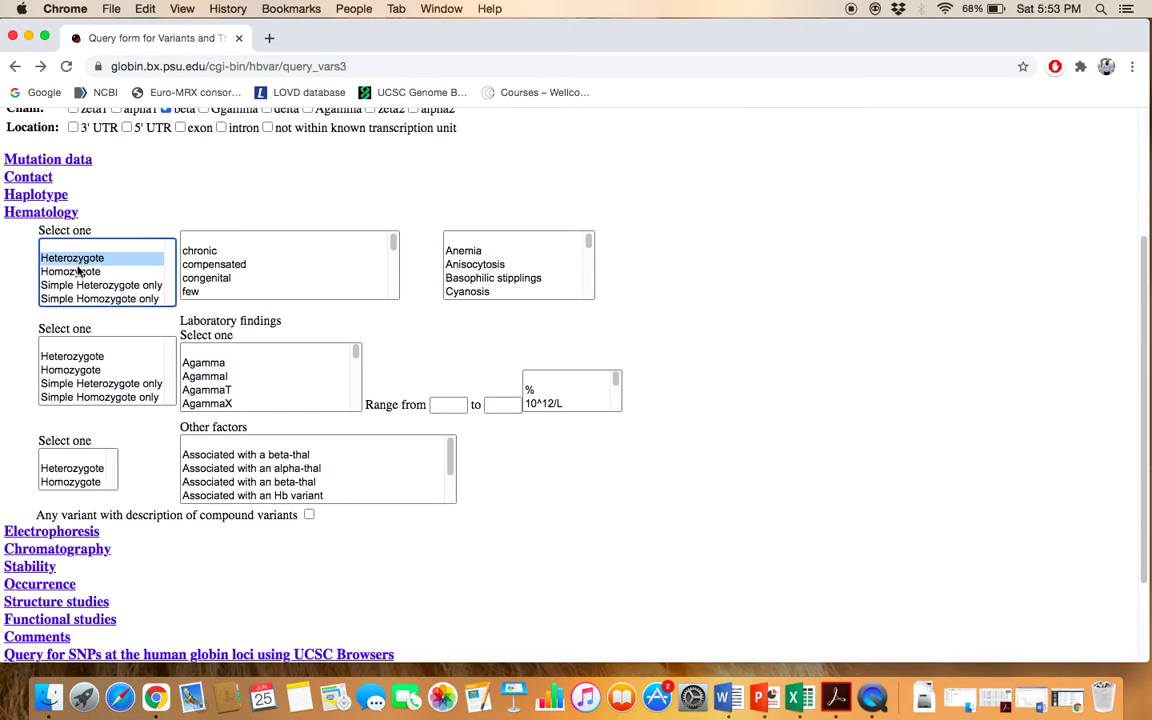
{"action": "left_click", "coordinate": [72, 271]}
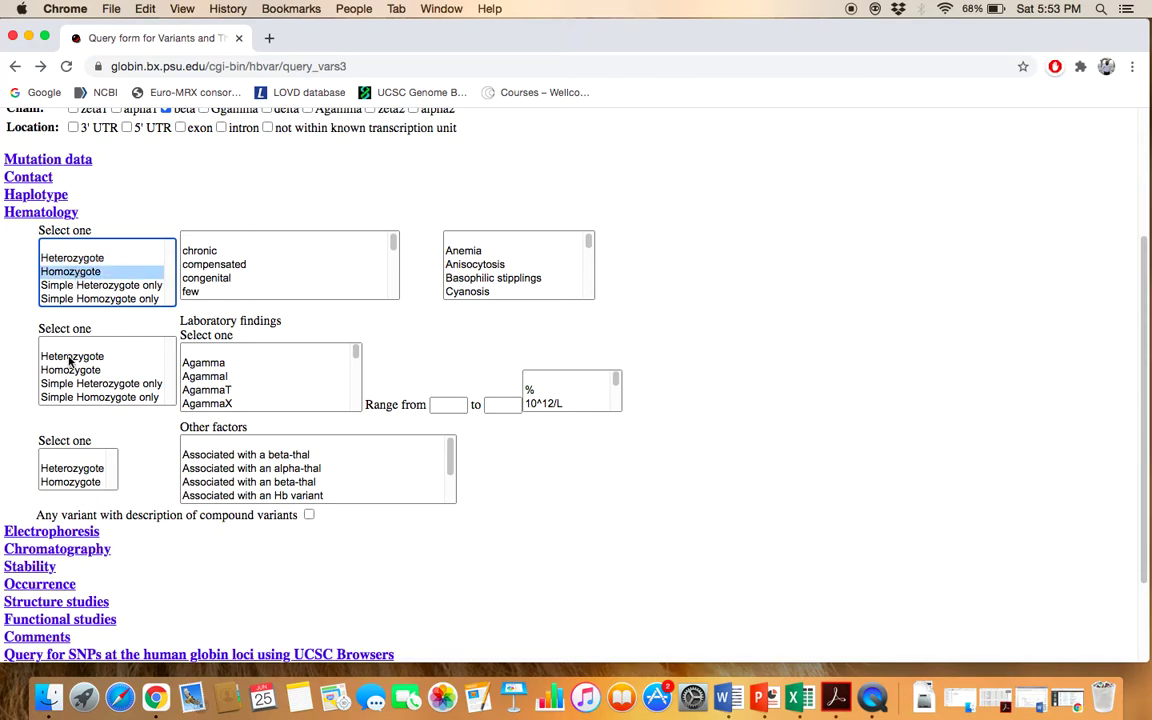
View the options in the Mutation data section and collapse it again
{"action": "left_click", "coordinate": [45, 162]}
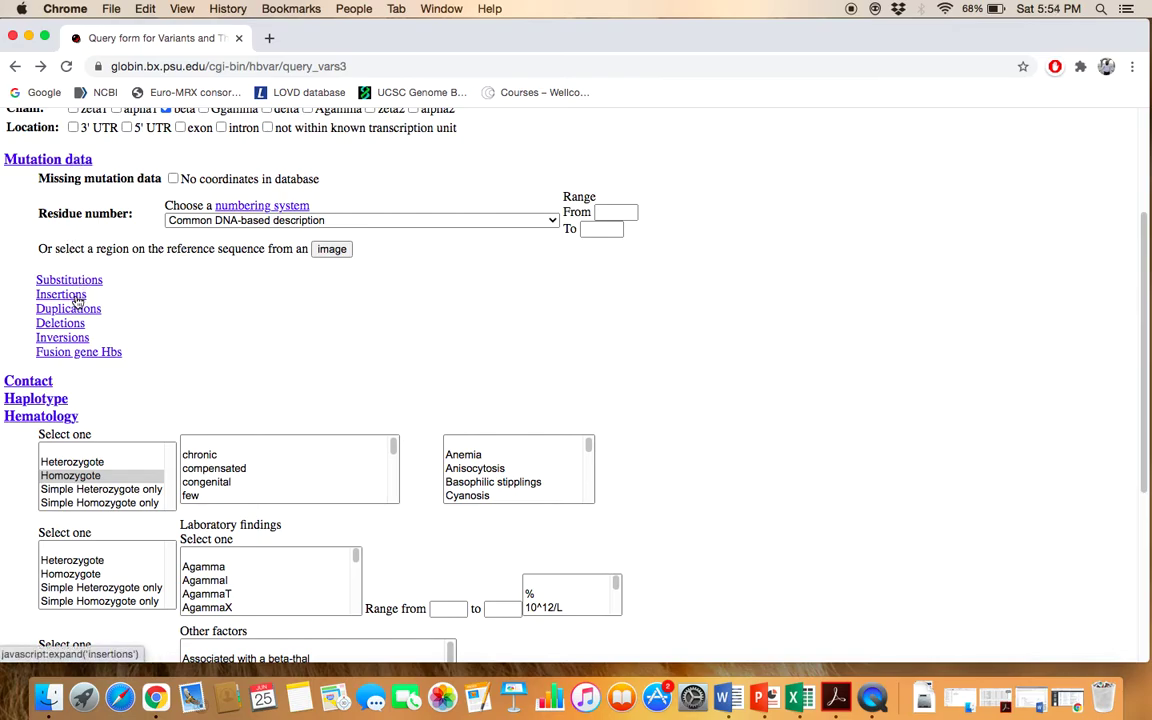
{"action": "left_click", "coordinate": [66, 158]}
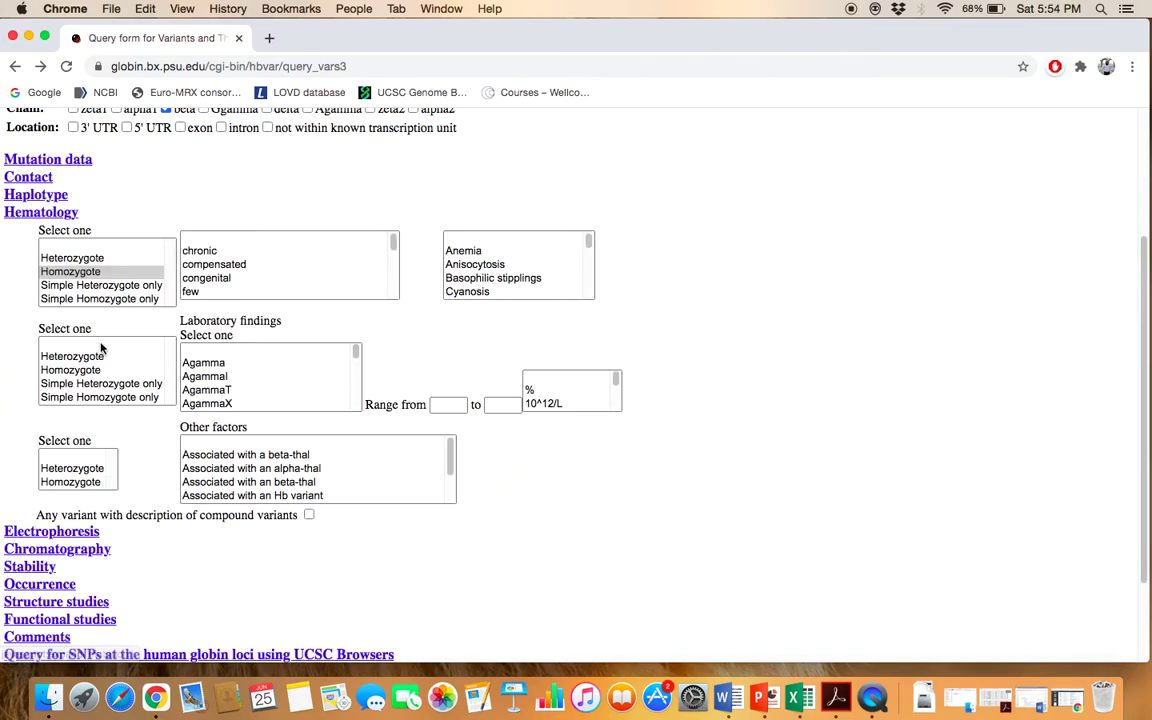
{"action": "scroll", "coordinate": [100, 347], "scroll_direction": "down", "scroll_amount": 3}
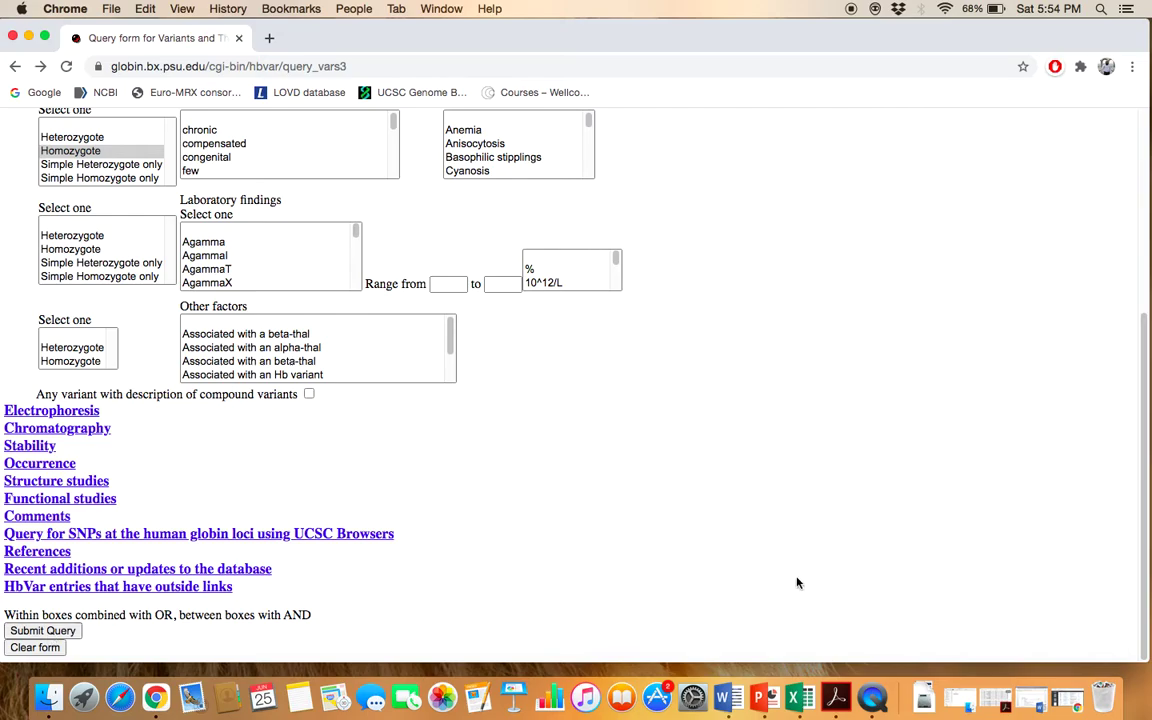
{"action": "left_click", "coordinate": [872, 697]}
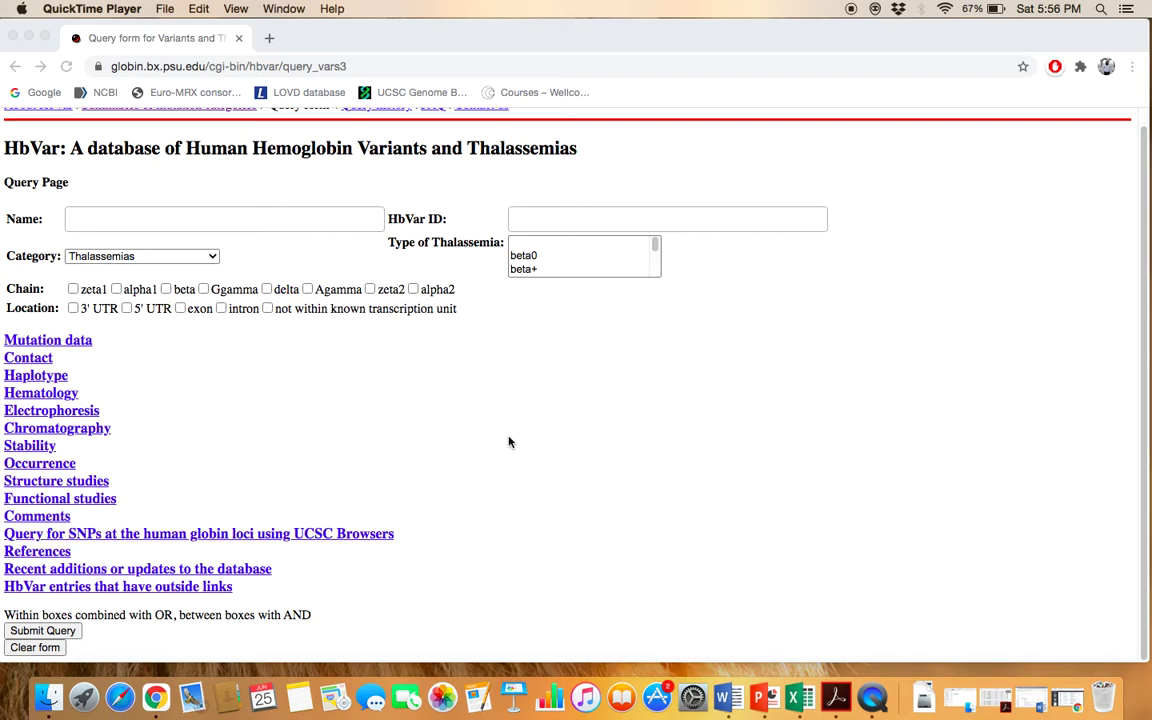
Set the query's category to Thalassemias and restrict the chain to beta
{"action": "left_click", "coordinate": [219, 256]}
{"action": "left_click", "coordinate": [138, 256]}
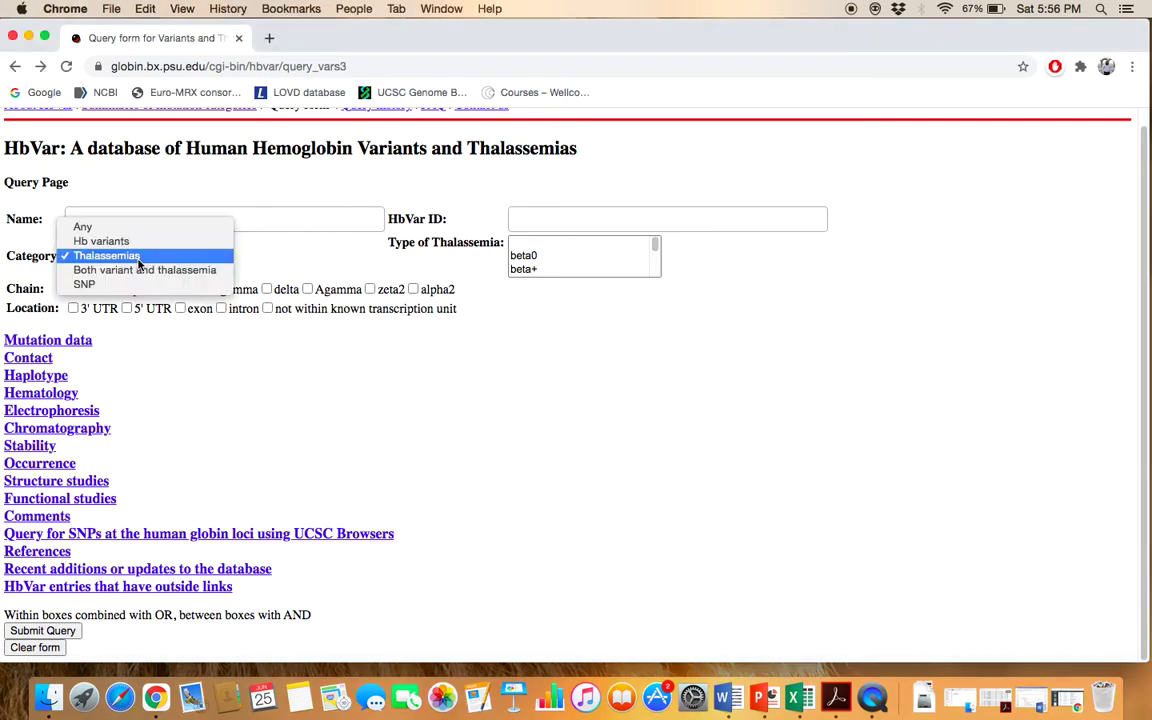
{"action": "left_click", "coordinate": [138, 257]}
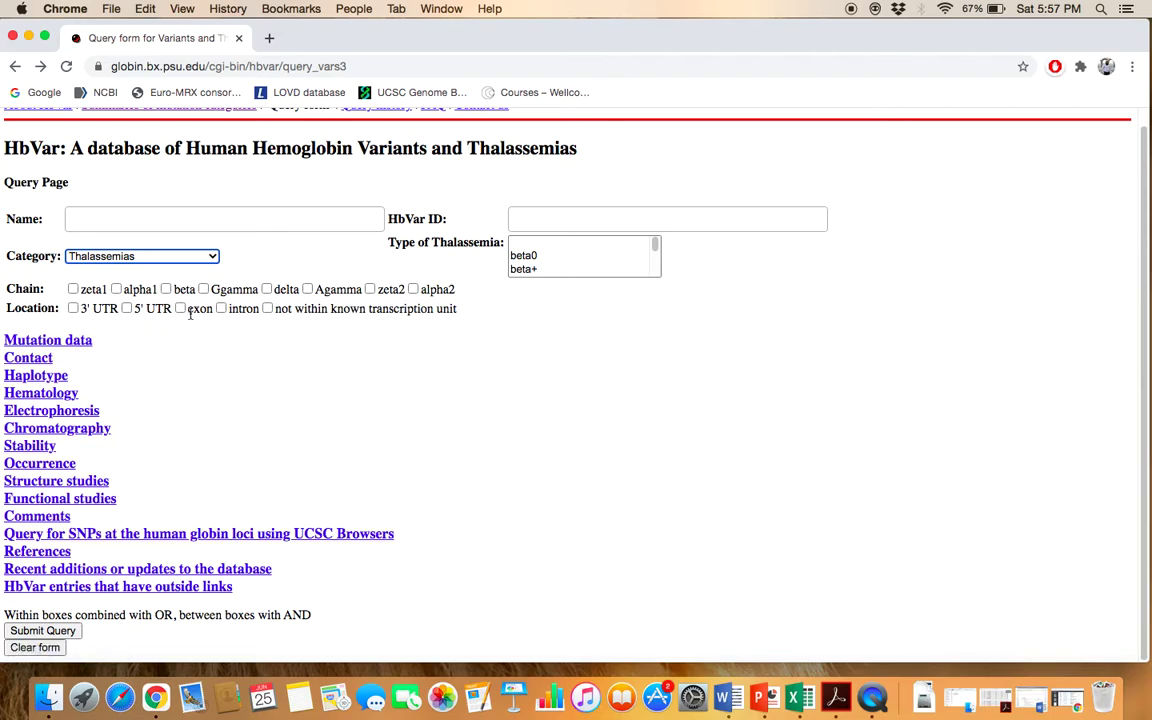
{"action": "left_click", "coordinate": [166, 290]}
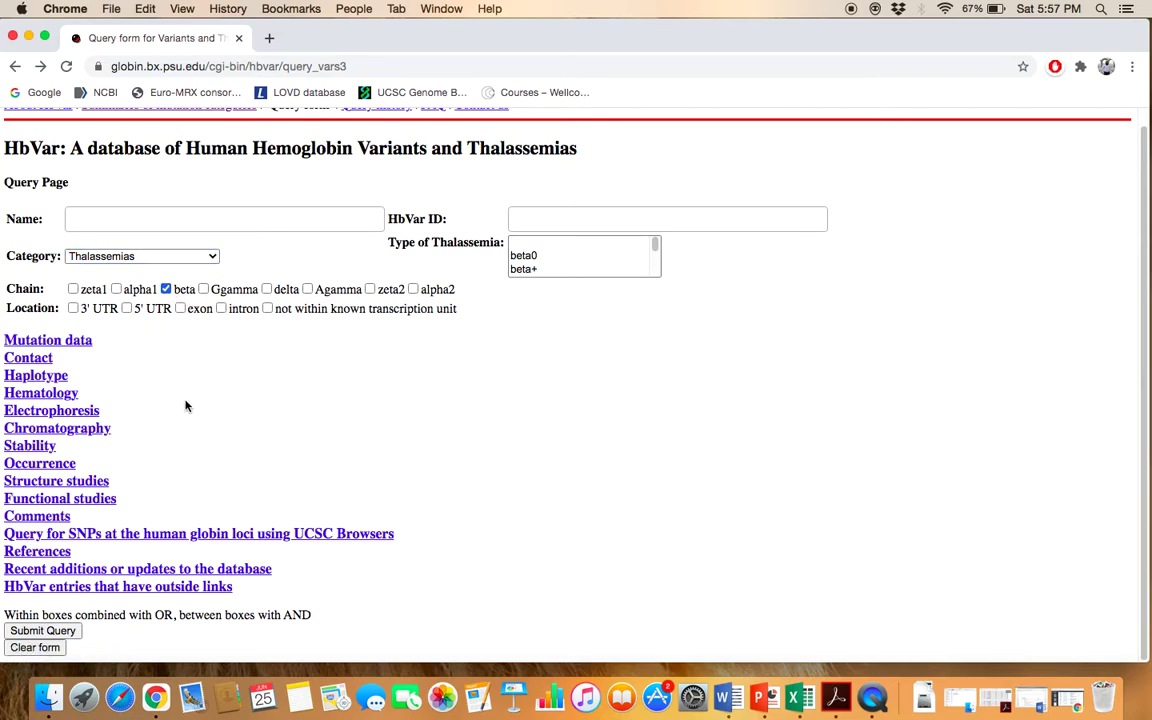
Set the residue numbering system in the Mutation data section to Common protein-based description and collapse the section
{"action": "left_click", "coordinate": [84, 341]}
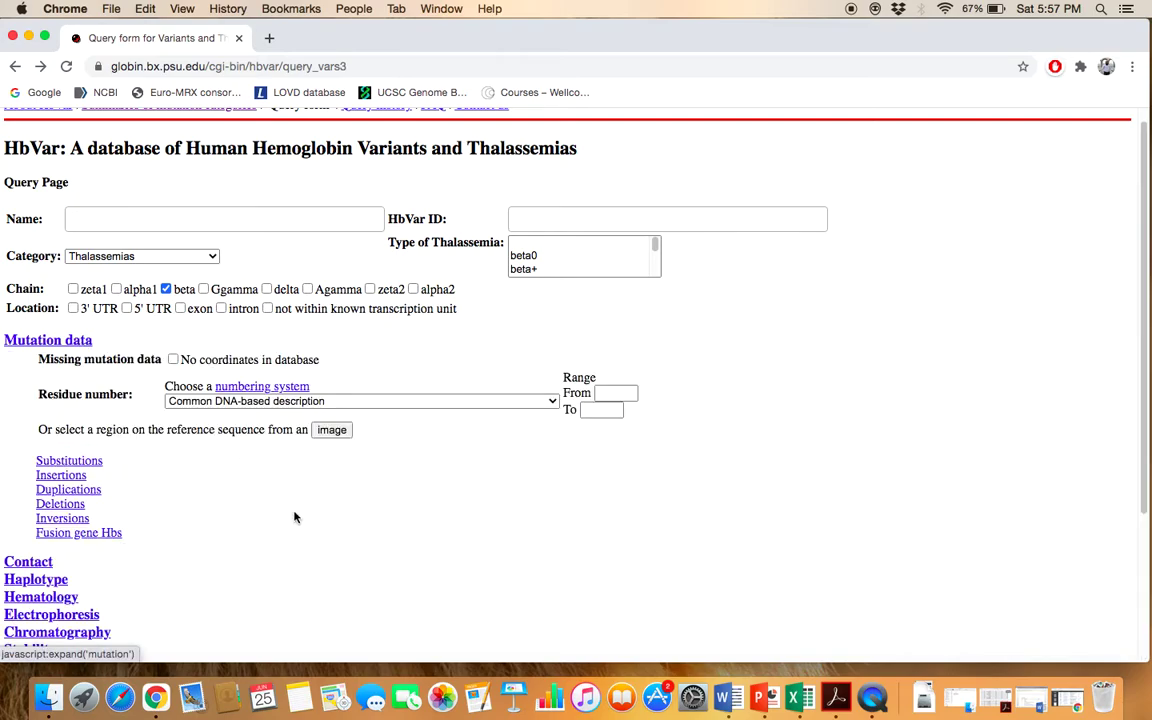
{"action": "left_click", "coordinate": [305, 403]}
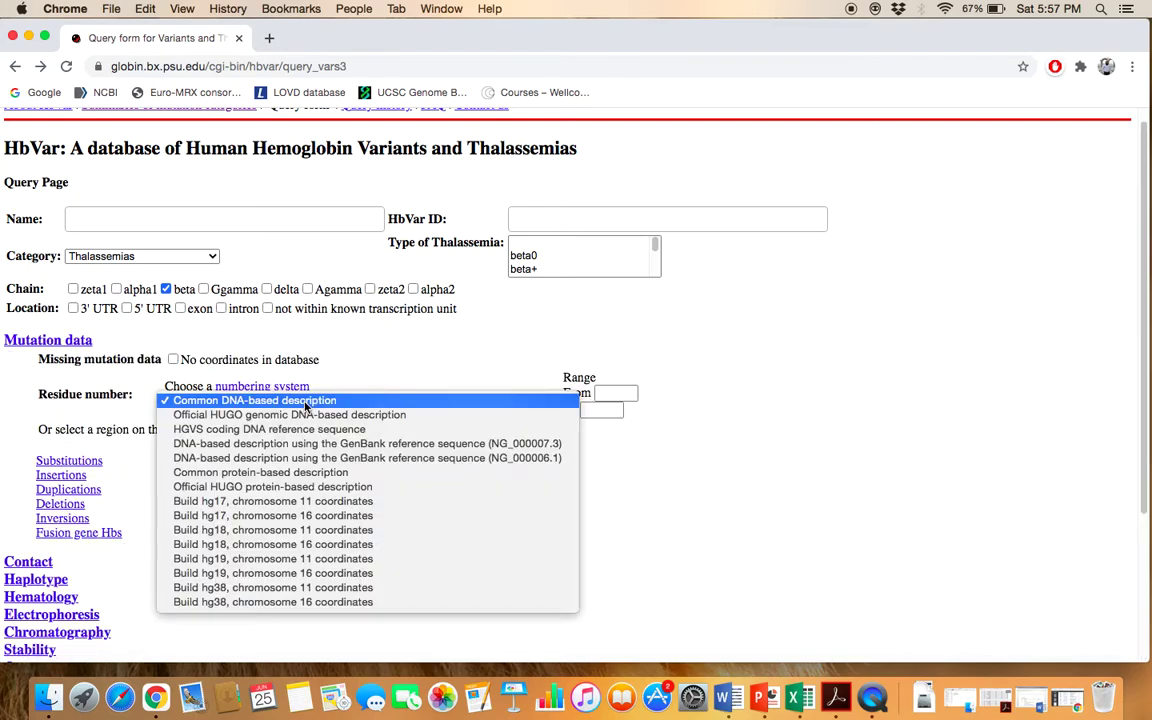
{"action": "left_click", "coordinate": [325, 474]}
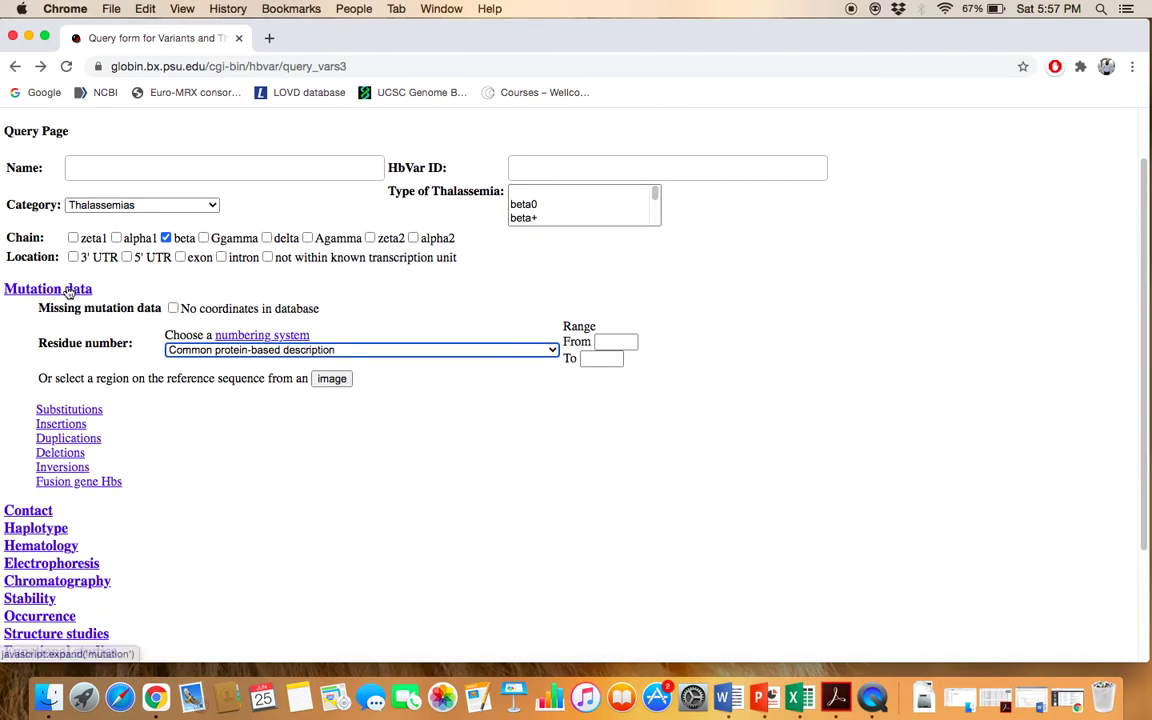
{"action": "left_click", "coordinate": [47, 340]}
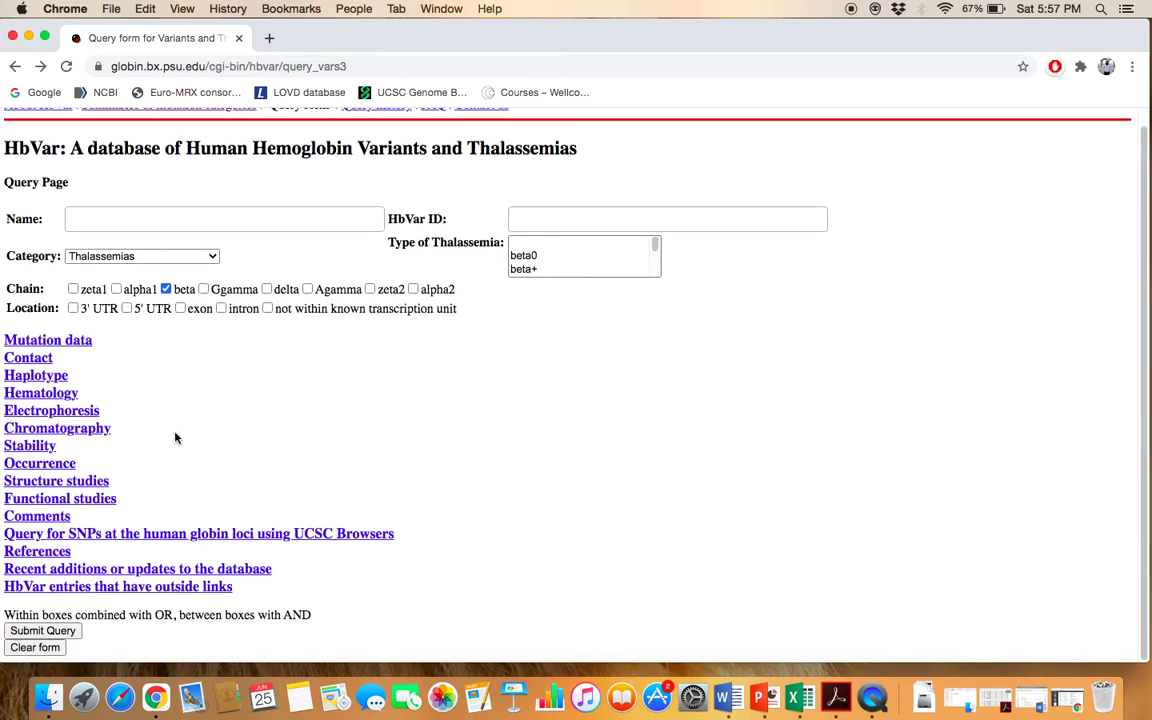
Select Oxygen affinity as the study in the Functional studies section and collapse the section
{"action": "left_click", "coordinate": [101, 502]}
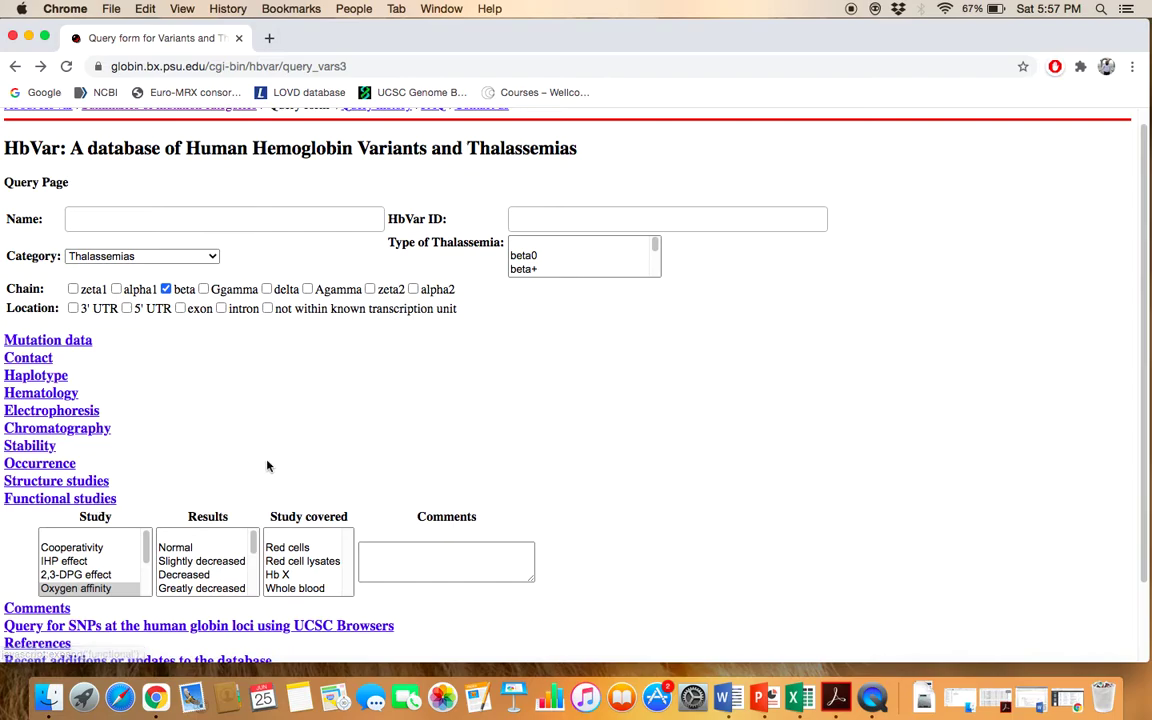
{"action": "left_click", "coordinate": [97, 590]}
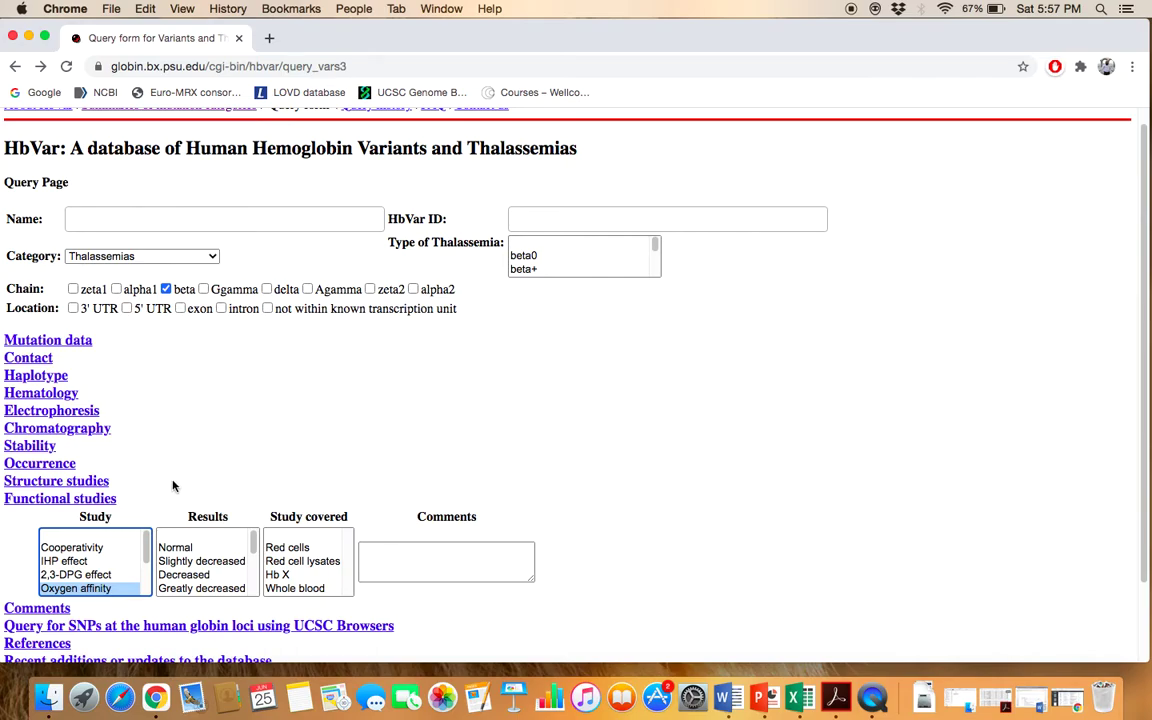
{"action": "left_click", "coordinate": [109, 503]}
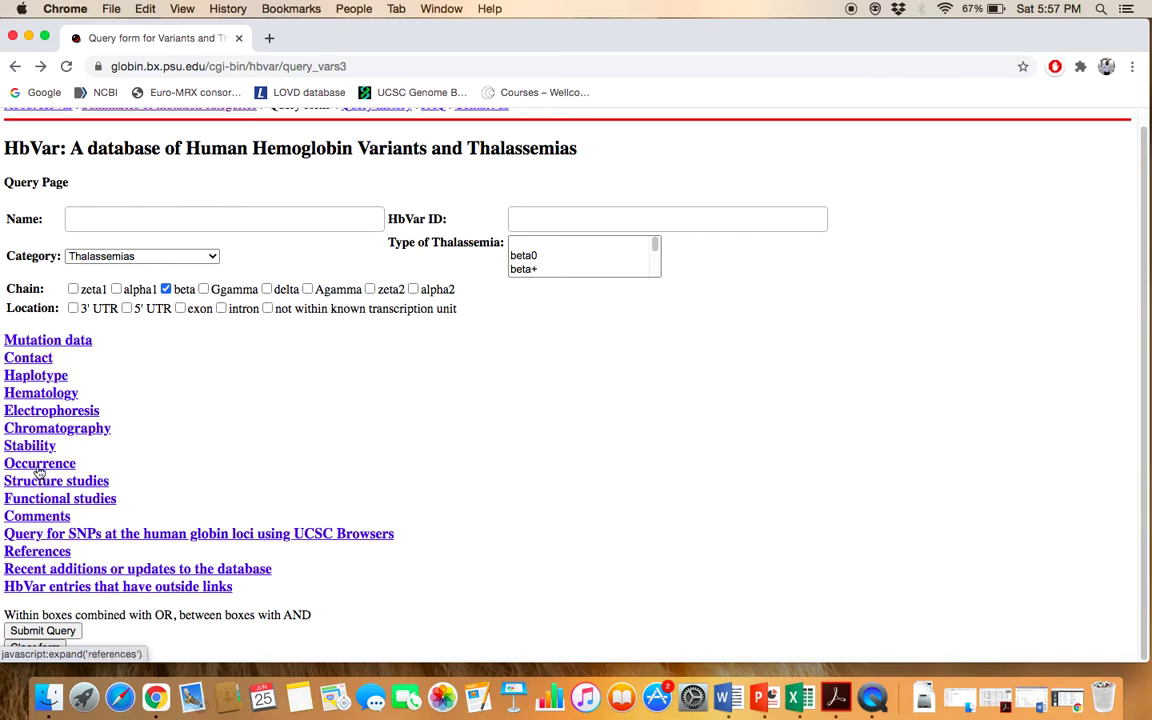
Choose Cellulose acetate (alkaline pH) as the electrophoresis method, collapse the section and submit the query
{"action": "left_click", "coordinate": [59, 412]}
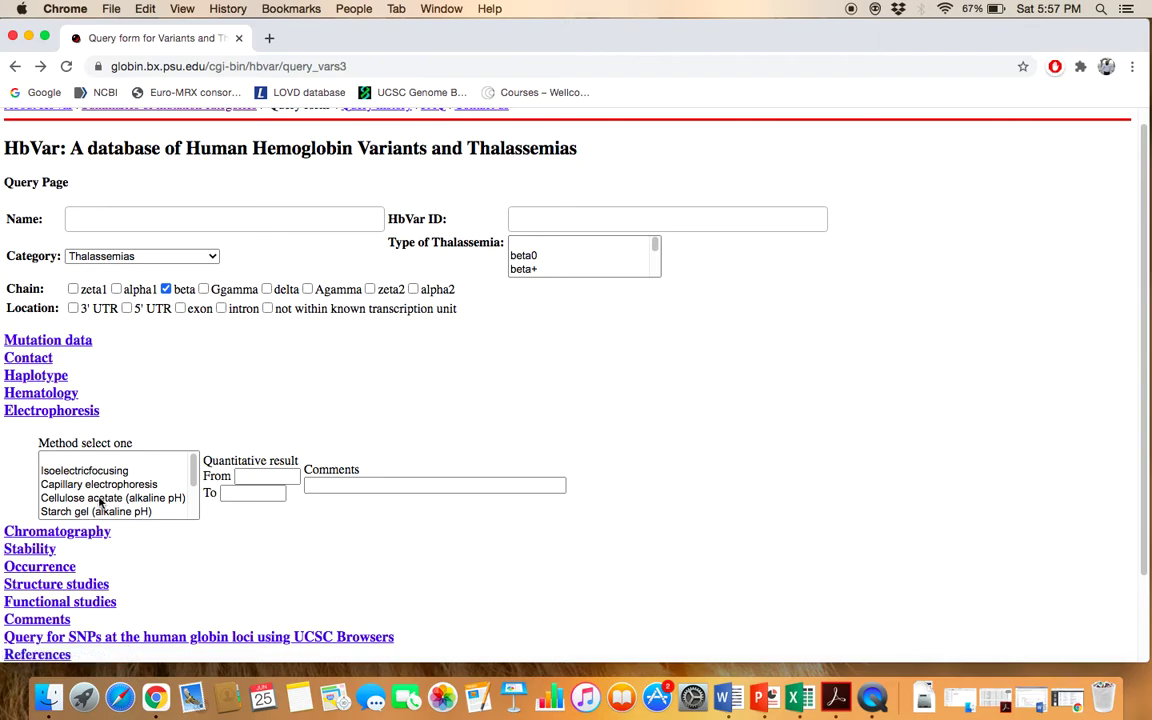
{"action": "scroll", "coordinate": [100, 504], "scroll_direction": "down", "scroll_amount": 2}
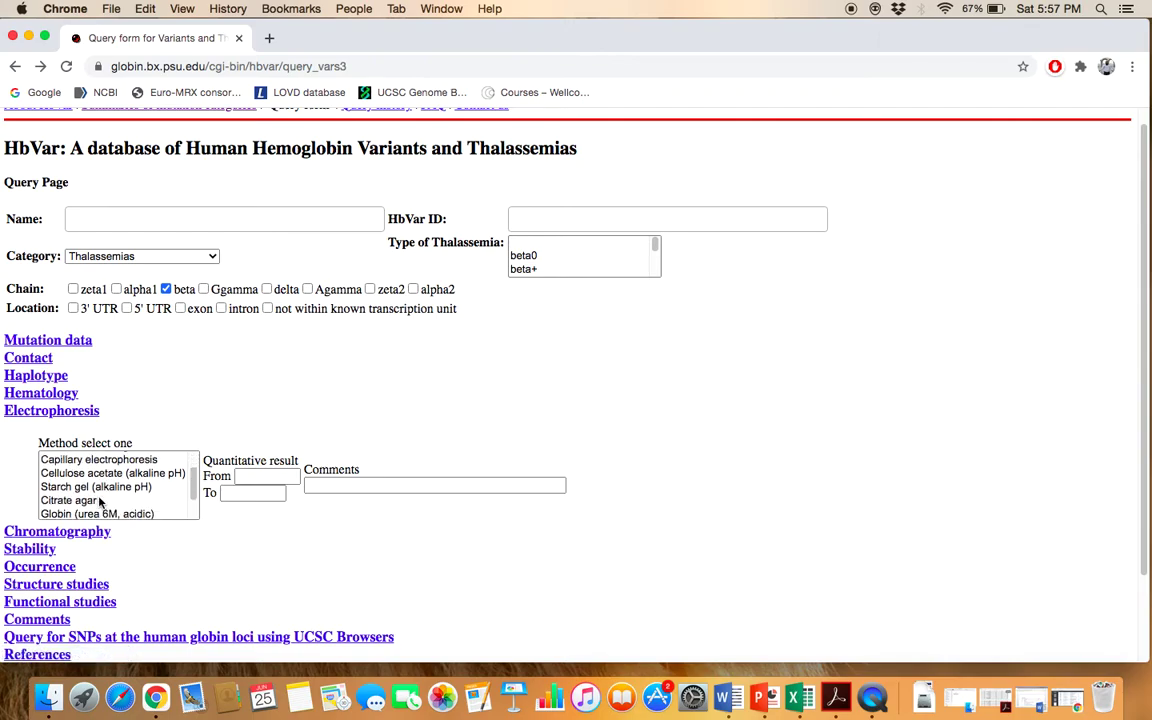
{"action": "left_click", "coordinate": [100, 473]}
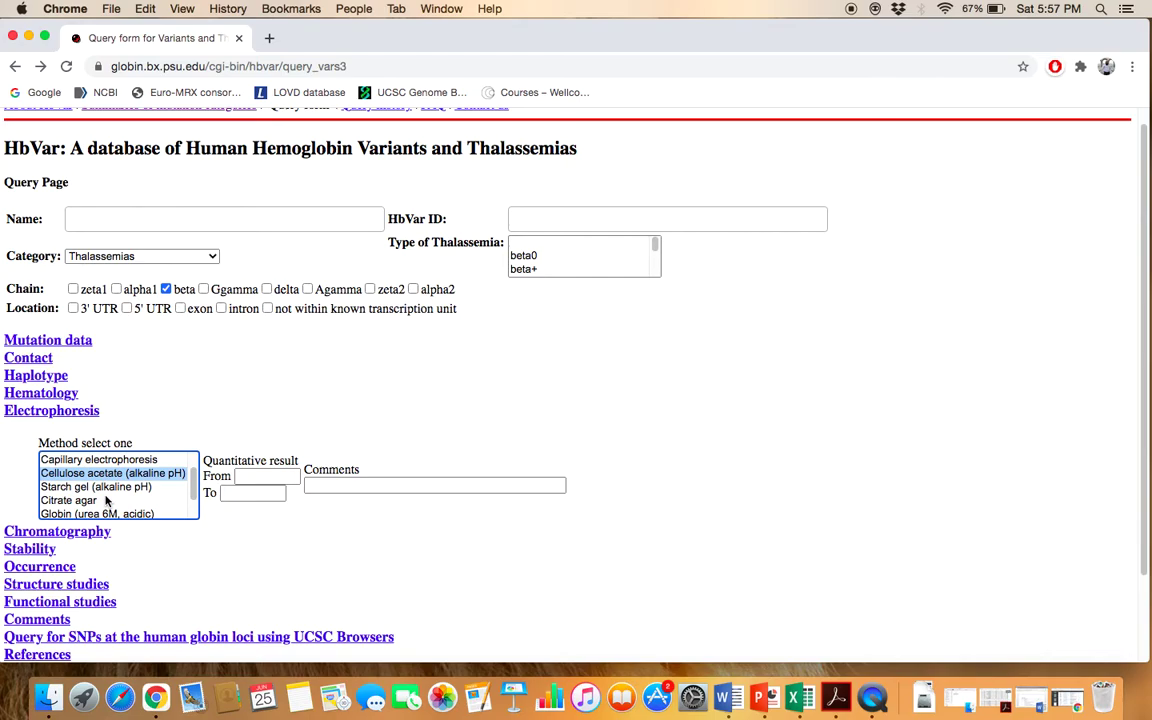
{"action": "left_click", "coordinate": [78, 412]}
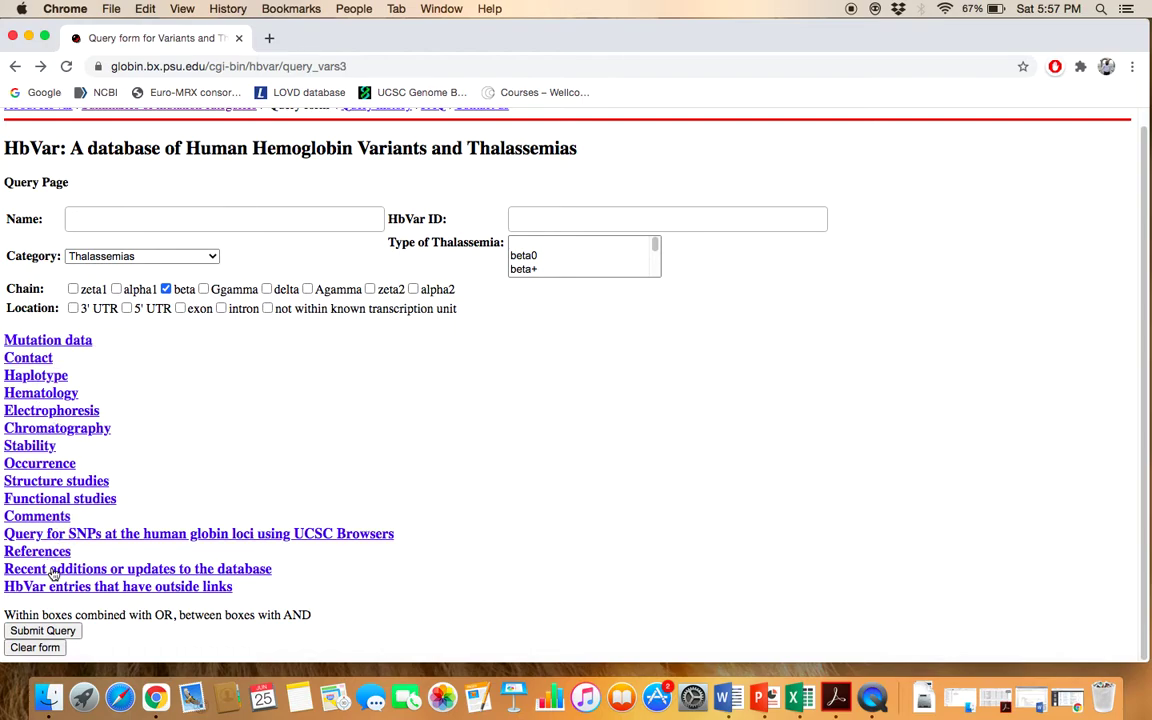
{"action": "left_click", "coordinate": [70, 633]}
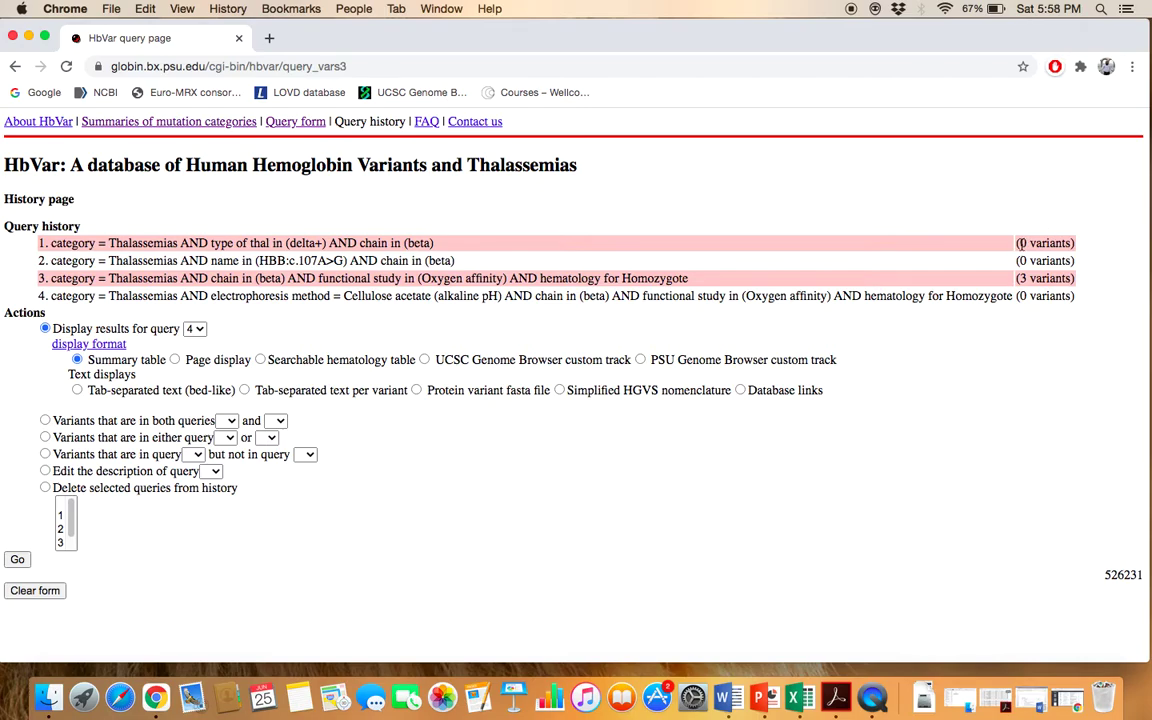
Examine the variant counts in the query history and the beta chain, oxygen affinity and homozygote criteria of query 3
{"action": "left_click_drag", "start_coordinate": [1018, 243], "coordinate": [1063, 261]}
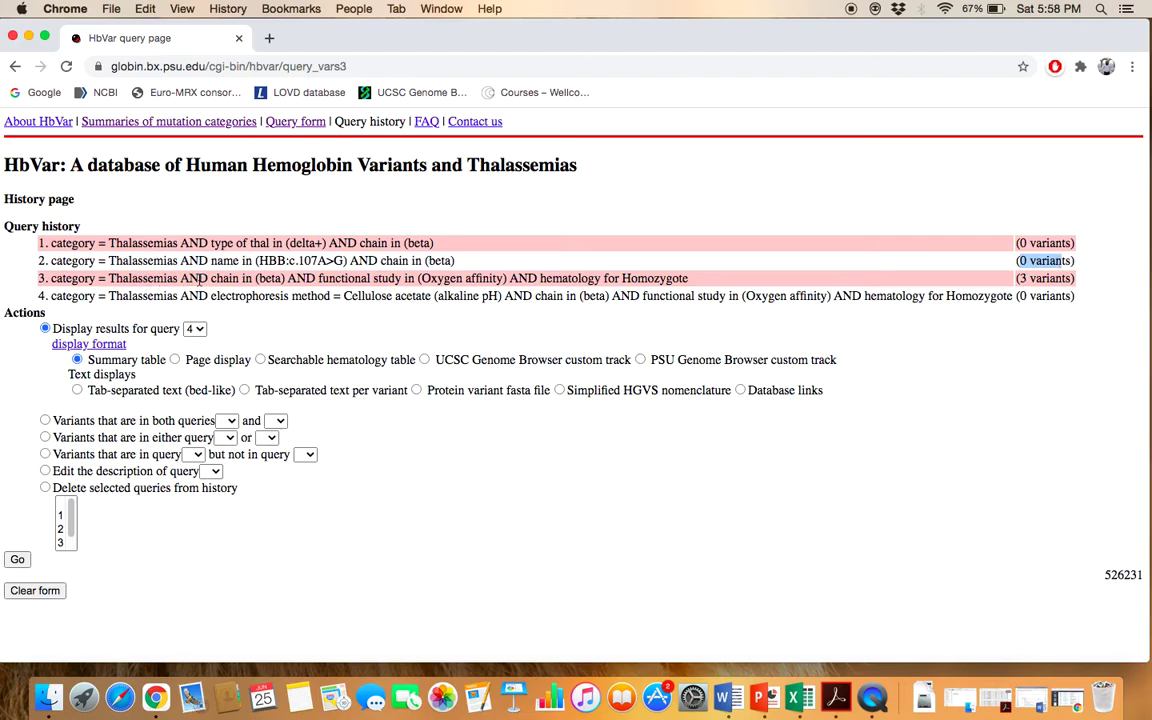
{"action": "double_click", "coordinate": [270, 278]}
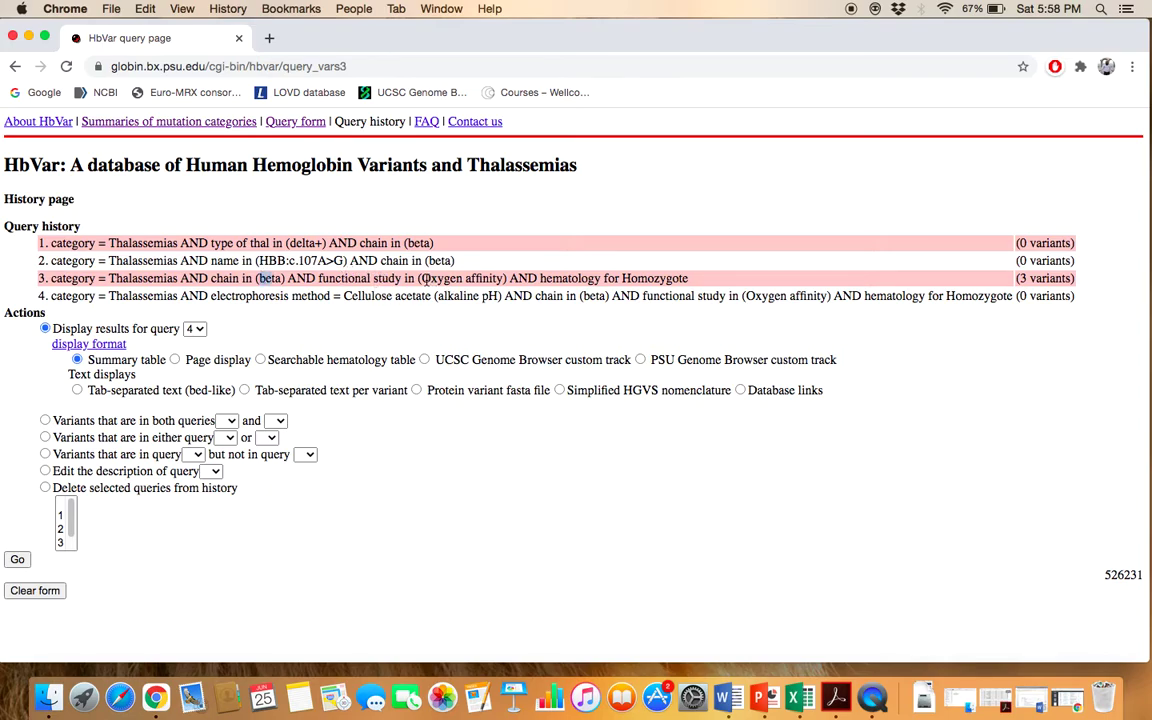
{"action": "left_click_drag", "start_coordinate": [421, 279], "coordinate": [673, 292]}
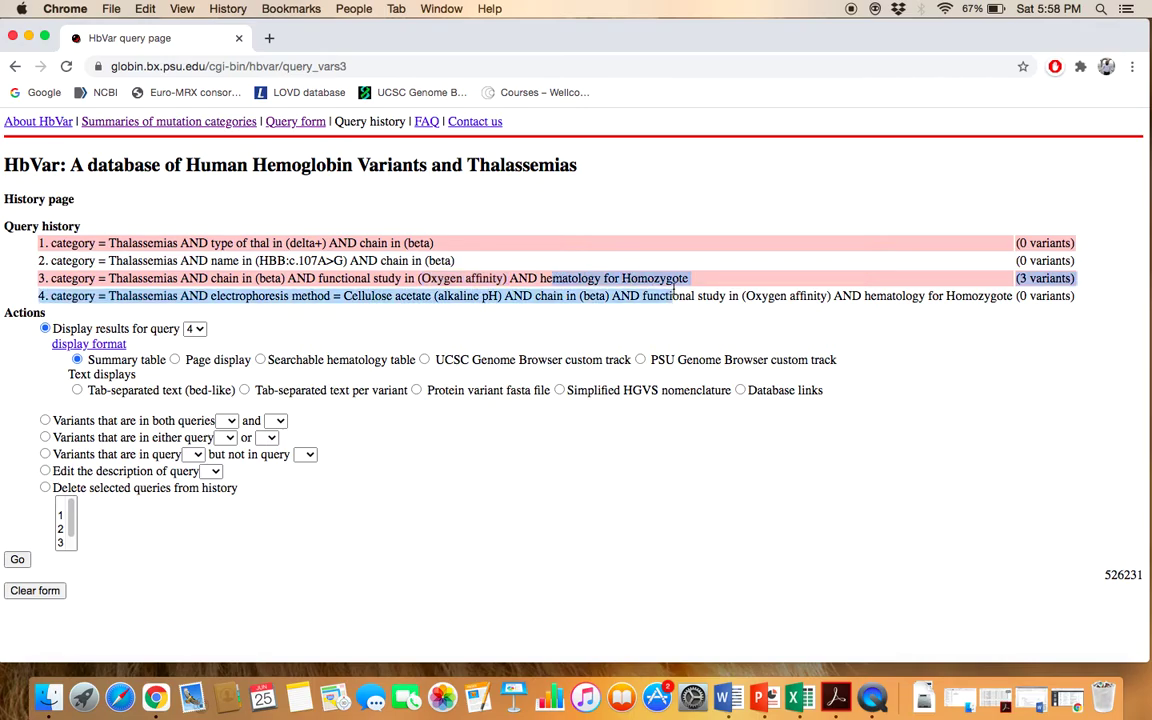
{"action": "left_click", "coordinate": [716, 288]}
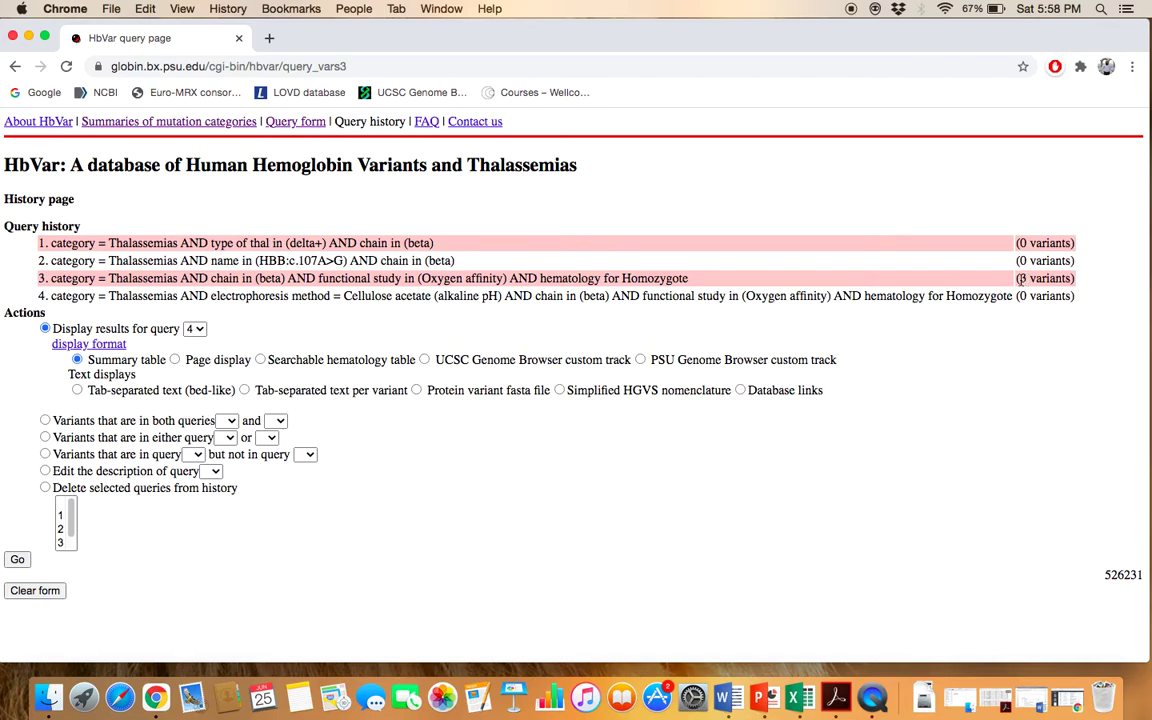
{"action": "left_click_drag", "start_coordinate": [1016, 279], "coordinate": [1074, 280]}
Display the results of query 5 as a summary table and open the Hb E entry
{"action": "left_click", "coordinate": [71, 537]}
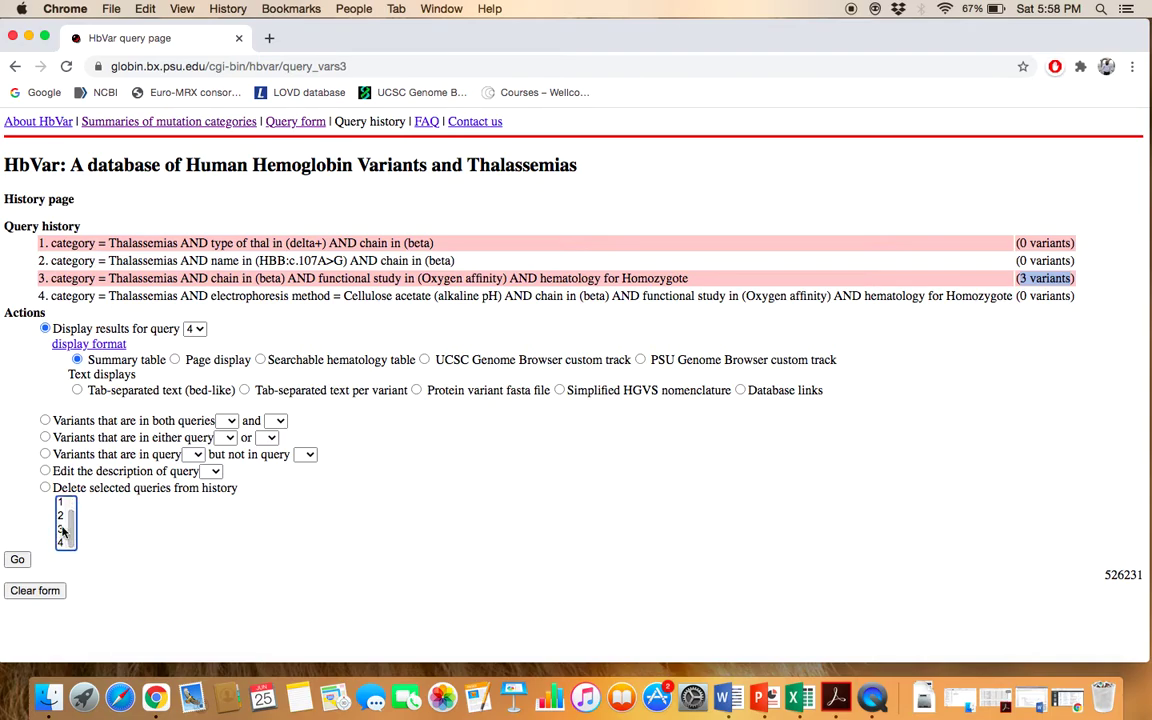
{"action": "left_click", "coordinate": [17, 559]}
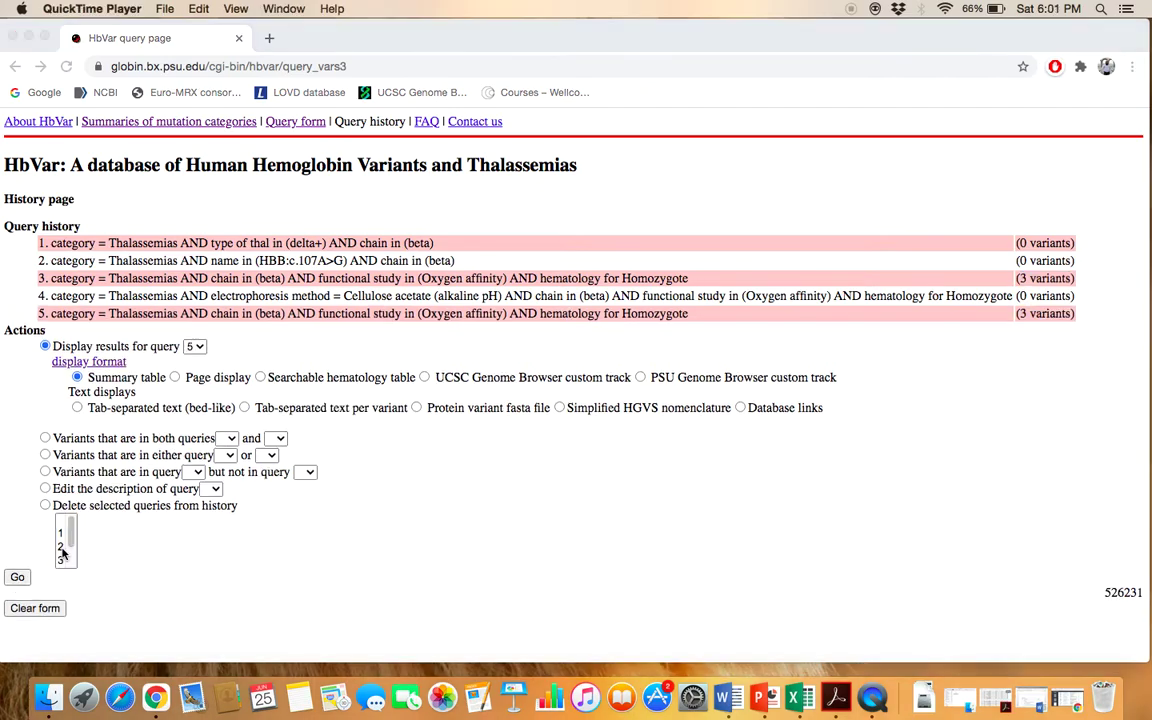
{"action": "scroll", "coordinate": [62, 553], "scroll_direction": "down", "scroll_amount": 2}
{"action": "left_click", "coordinate": [62, 560]}
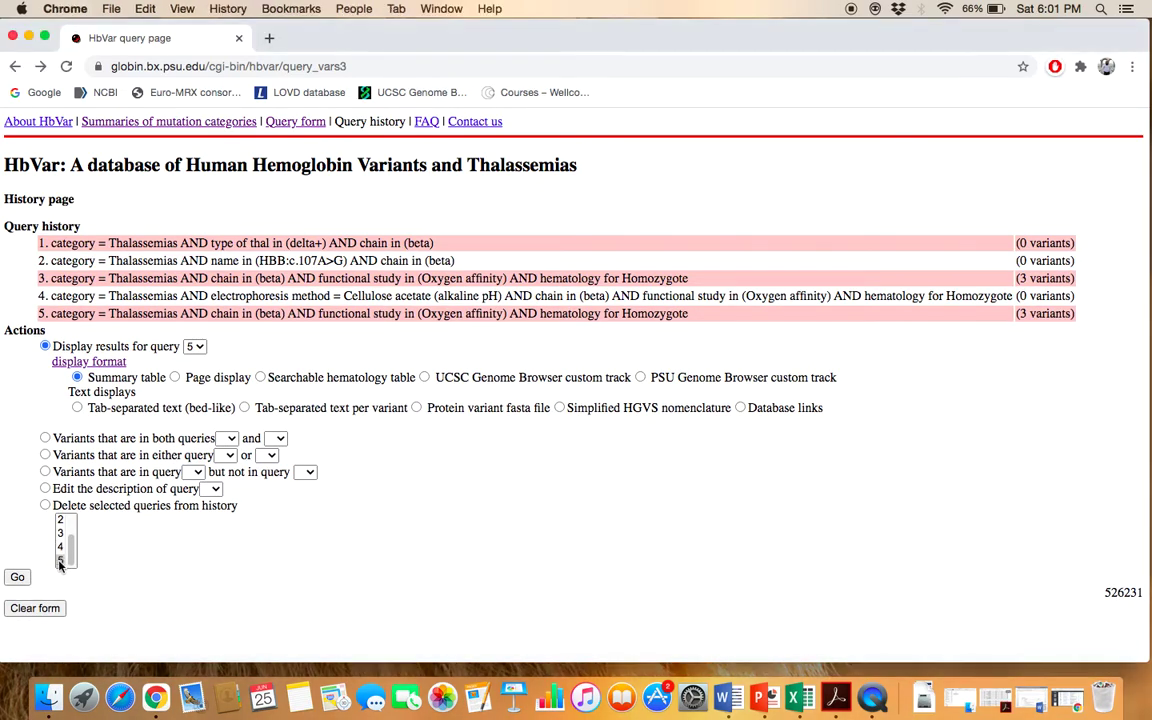
{"action": "left_click", "coordinate": [19, 577]}
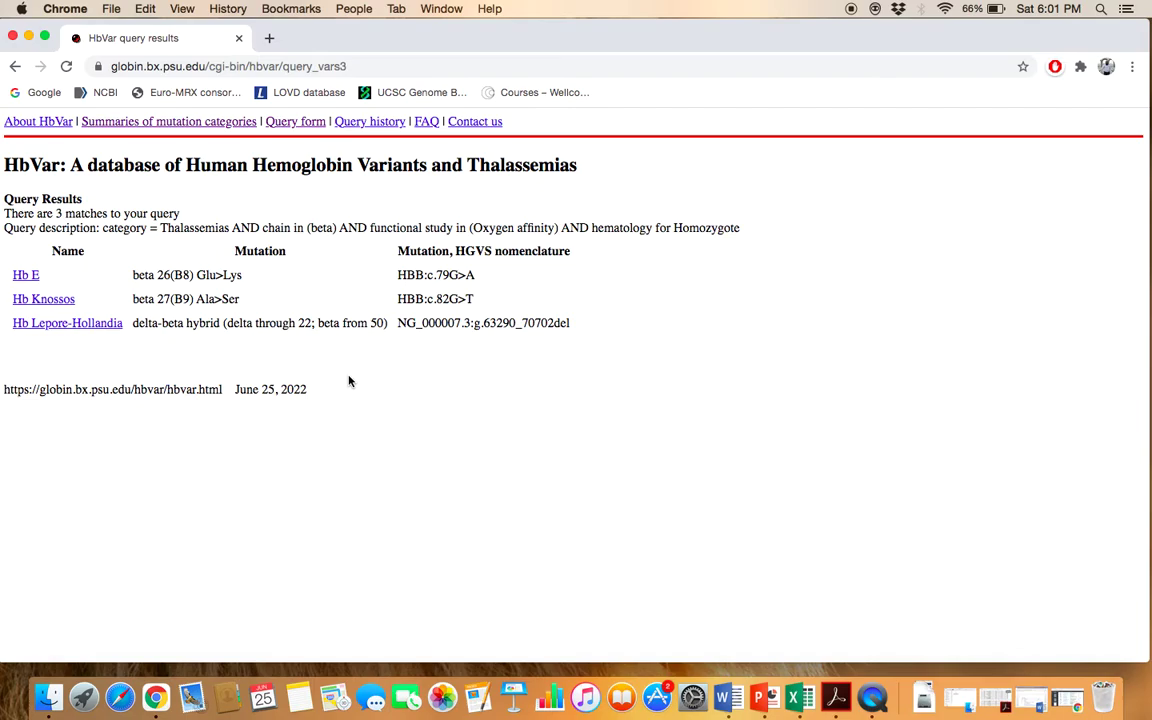
{"action": "left_click", "coordinate": [28, 278]}
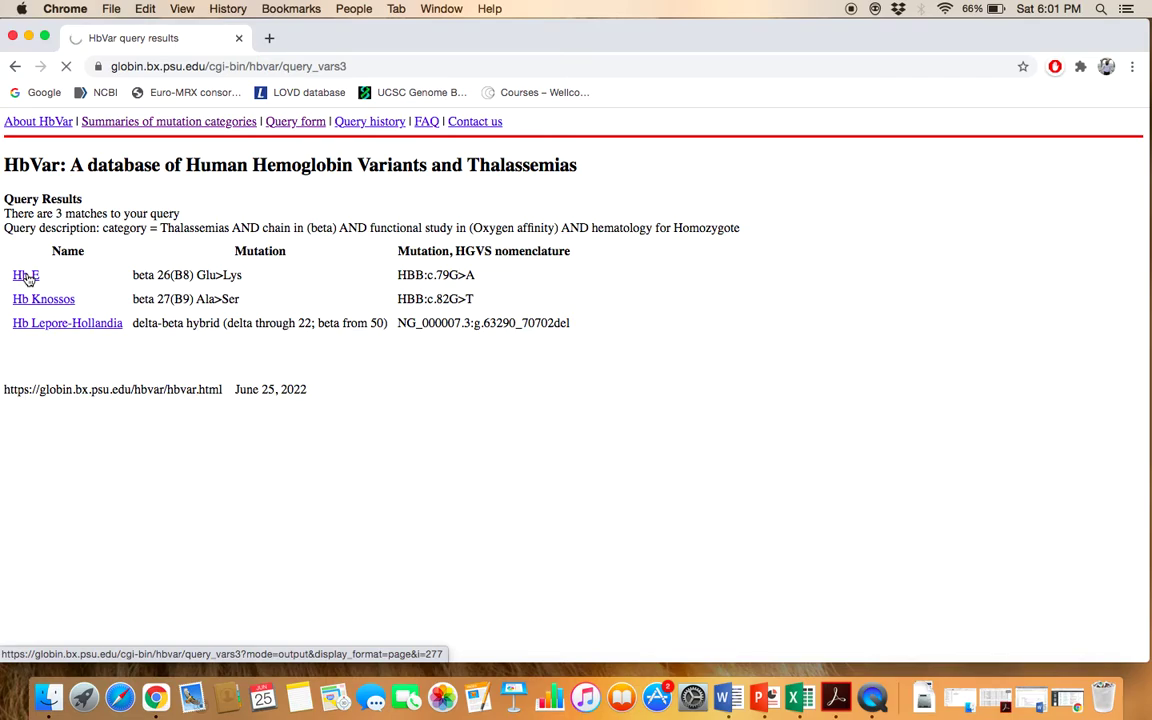